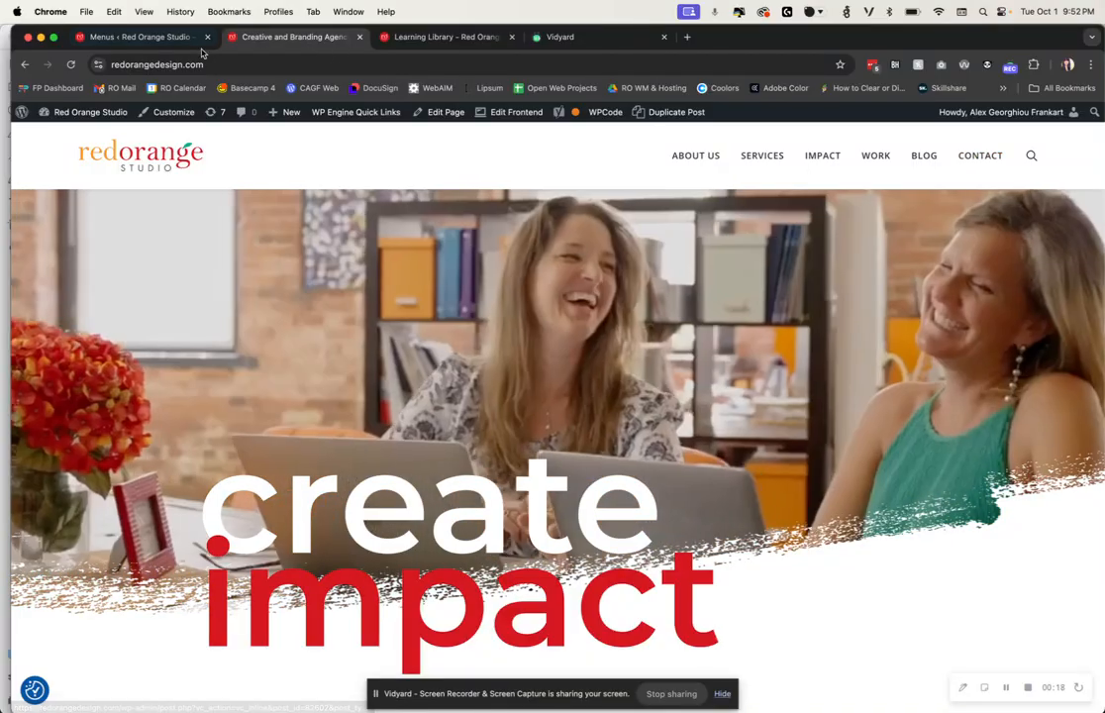
Reload the WordPress menu editor without keeping the unsaved changes, and select Main Menu (Primary Menu) for editing
click(169, 40)
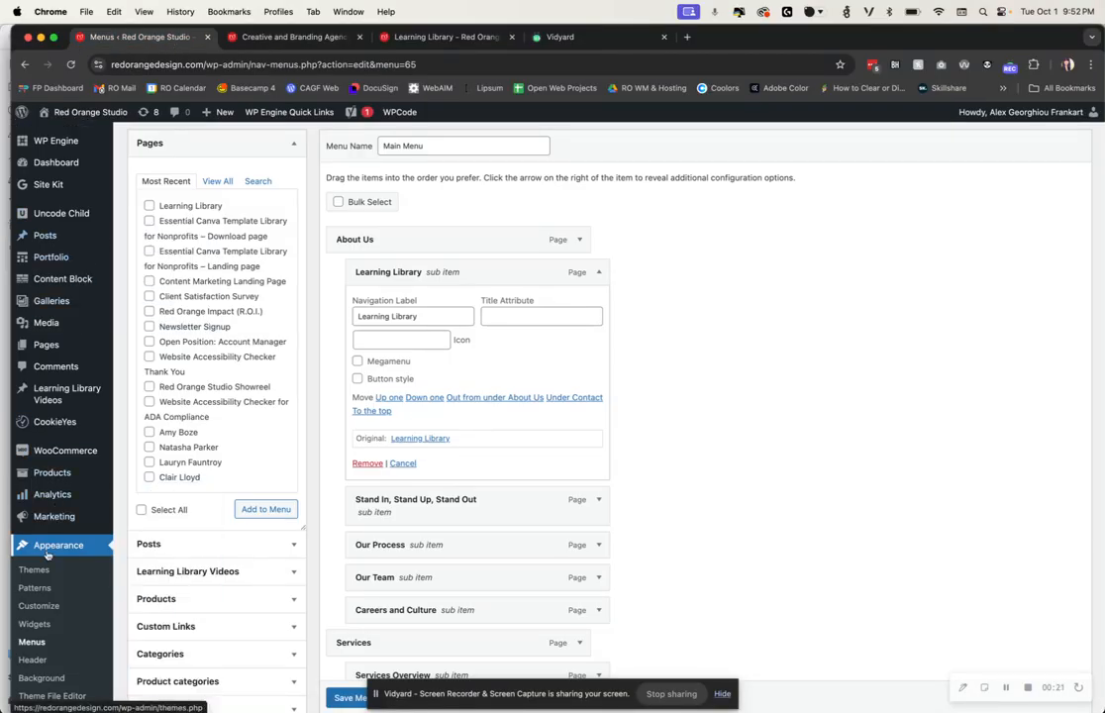
click(32, 645)
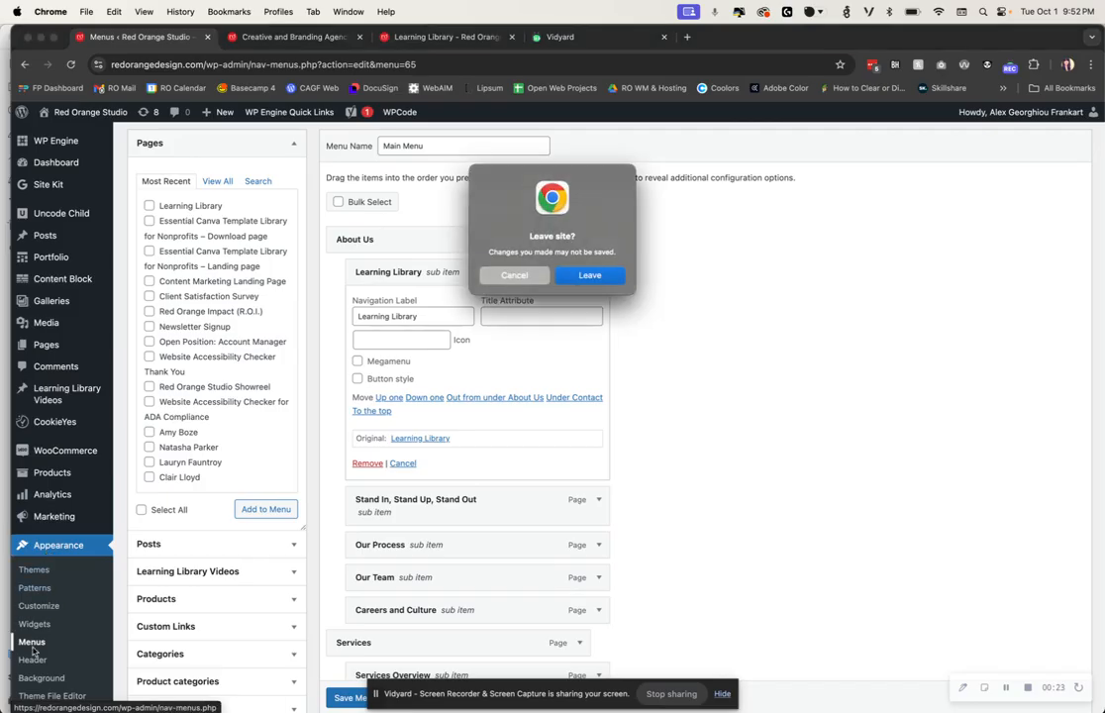
click(589, 275)
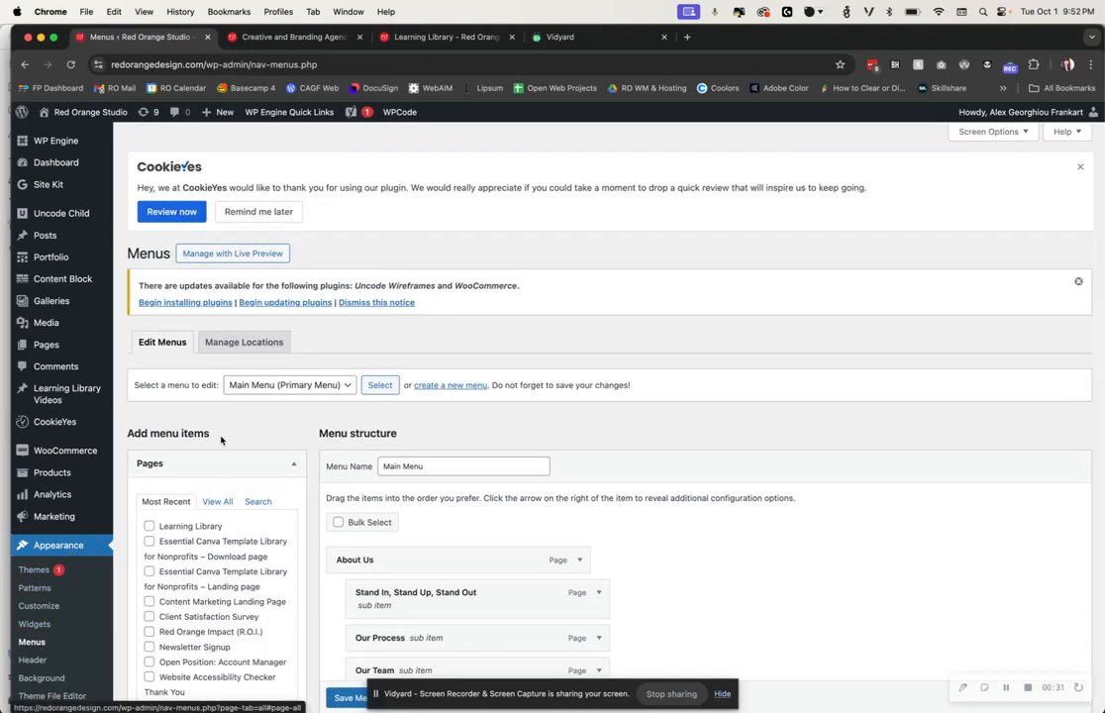
click(227, 385)
click(230, 386)
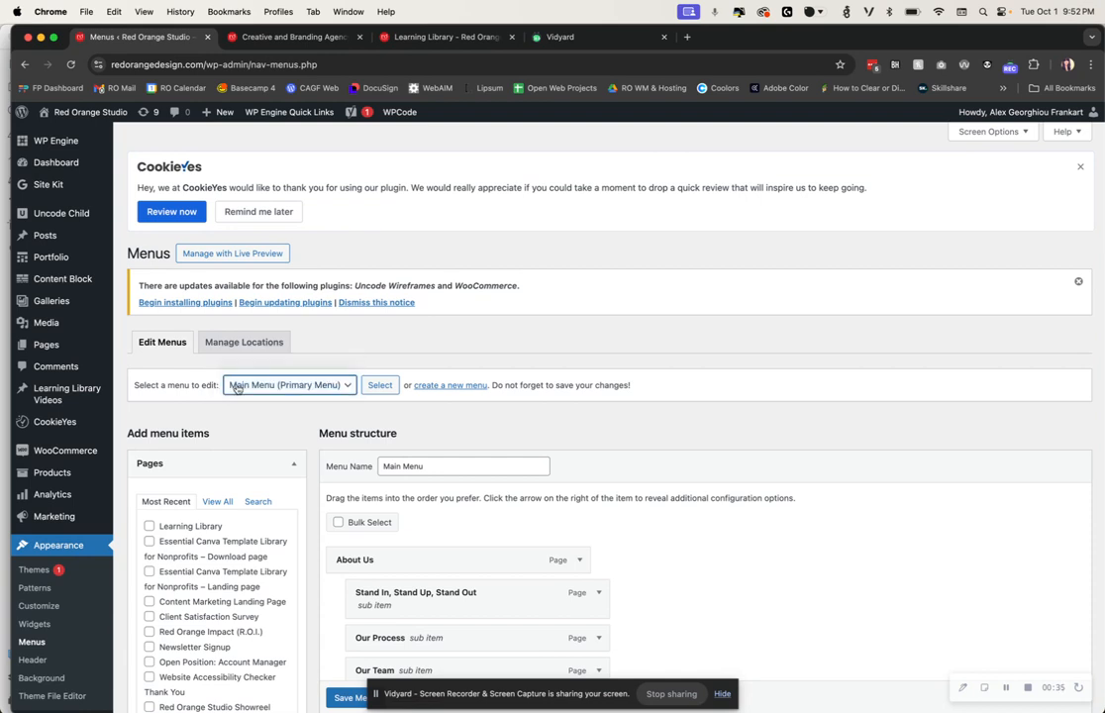
click(382, 392)
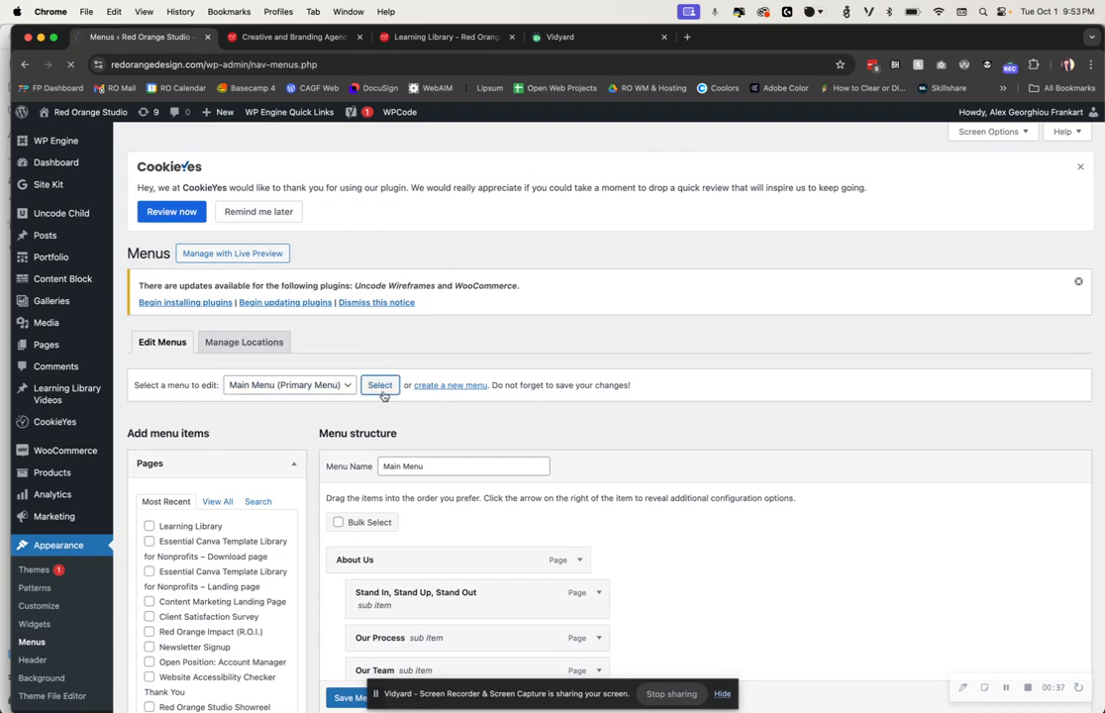
scroll(383, 395, down, 5)
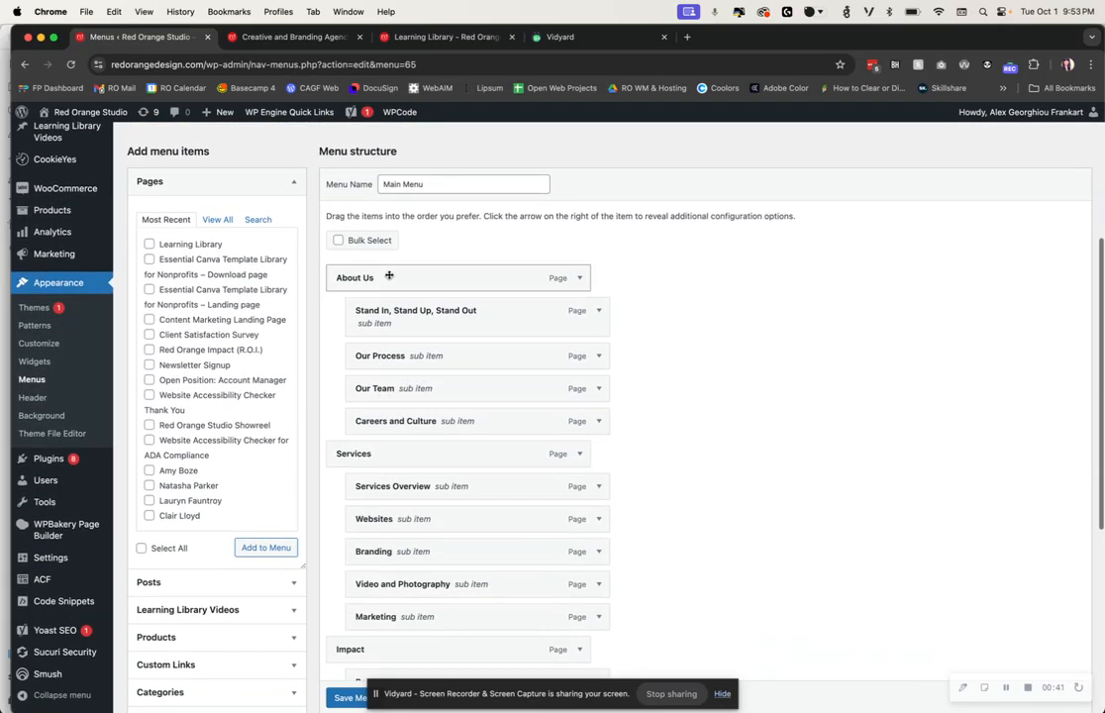
Check the live homepage's navigation and add the Learning Library page to Main Menu
click(316, 40)
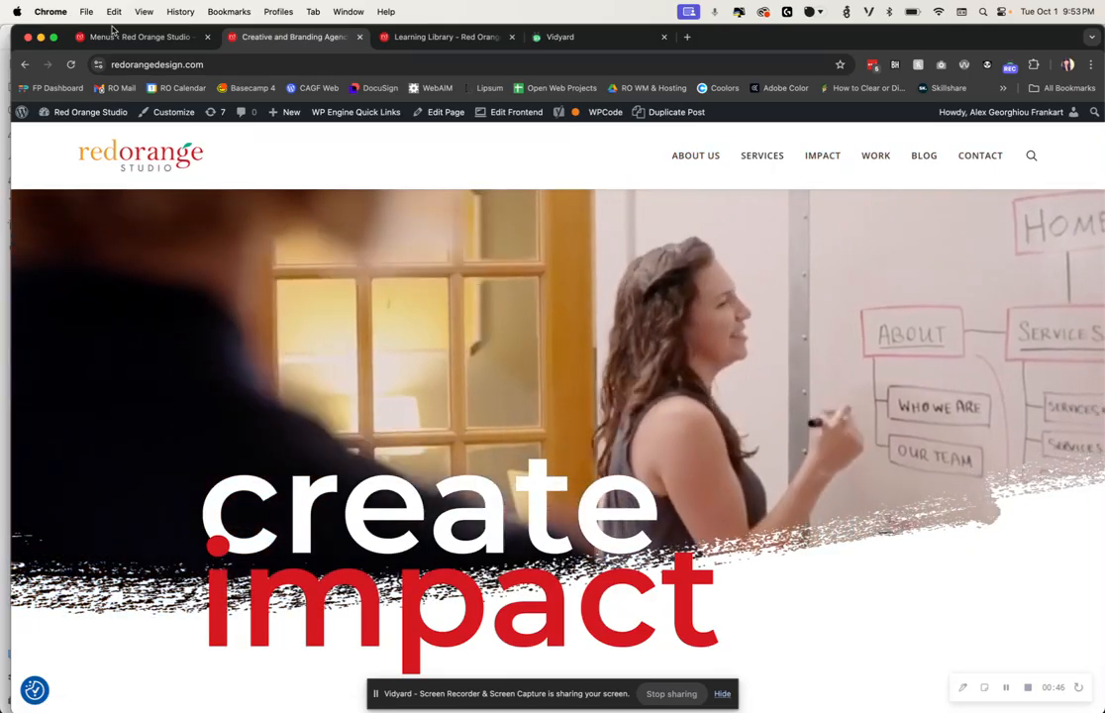
click(112, 39)
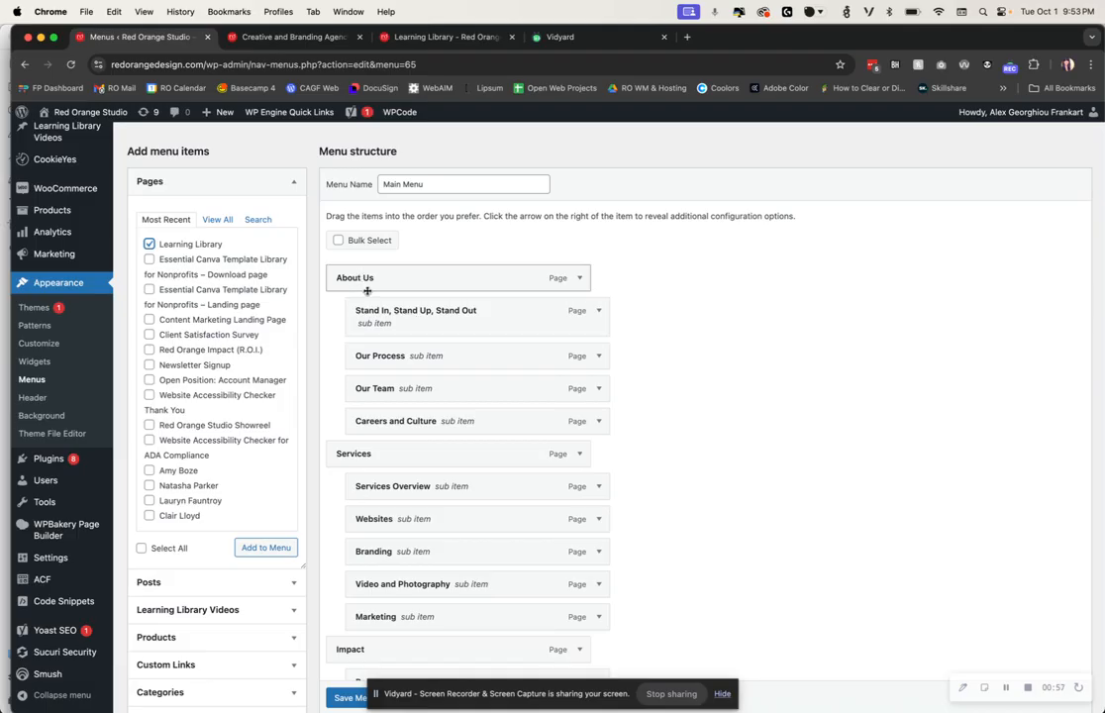
click(265, 548)
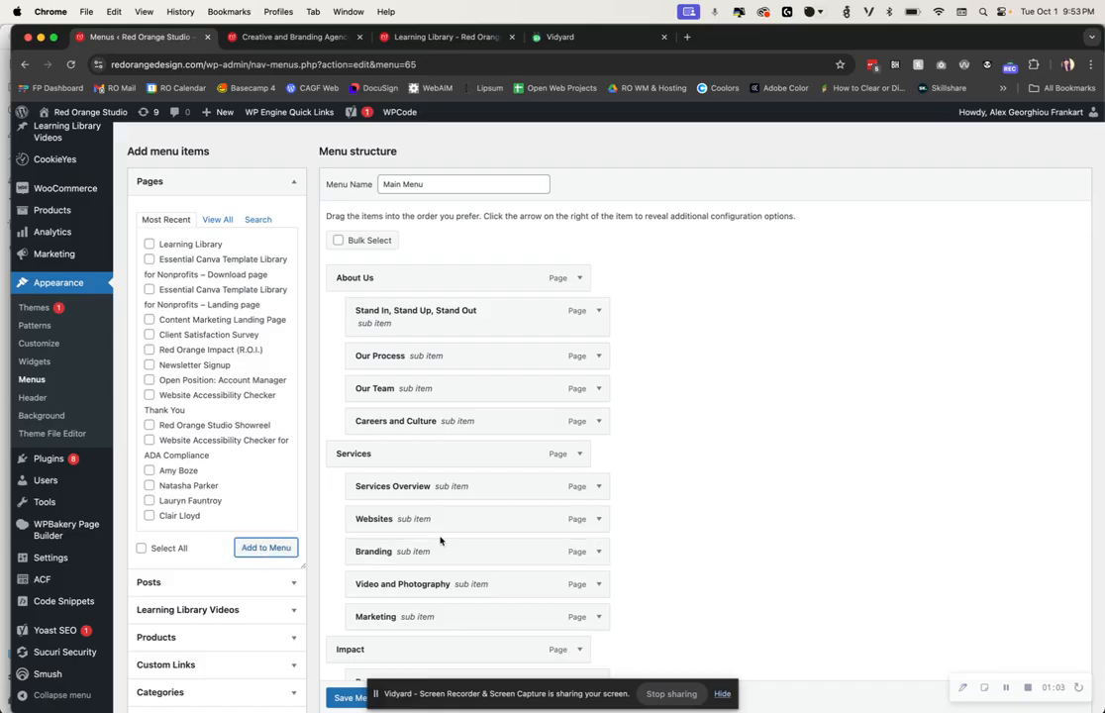
scroll(440, 540, down, 10)
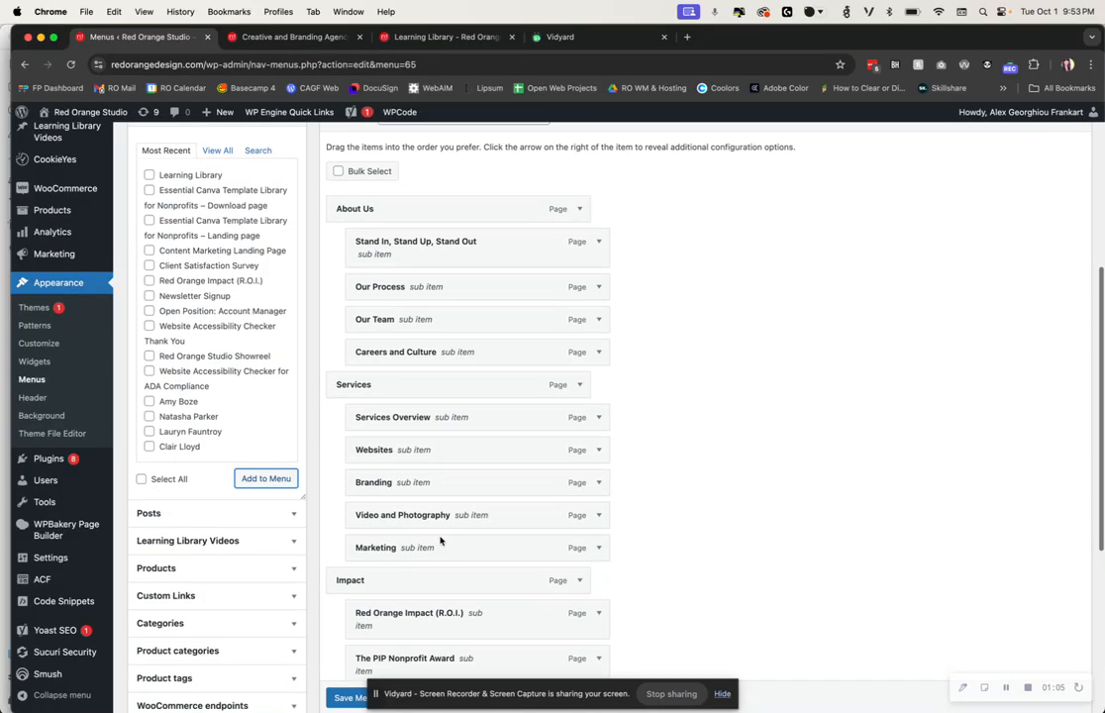
Move Learning Library above About Us, and nest it under About Us as the sub item after Careers and Culture
mouse_move(341, 463)
mouse_down()
mouse_move(365, 459)
mouse_move(343, 462)
mouse_up()
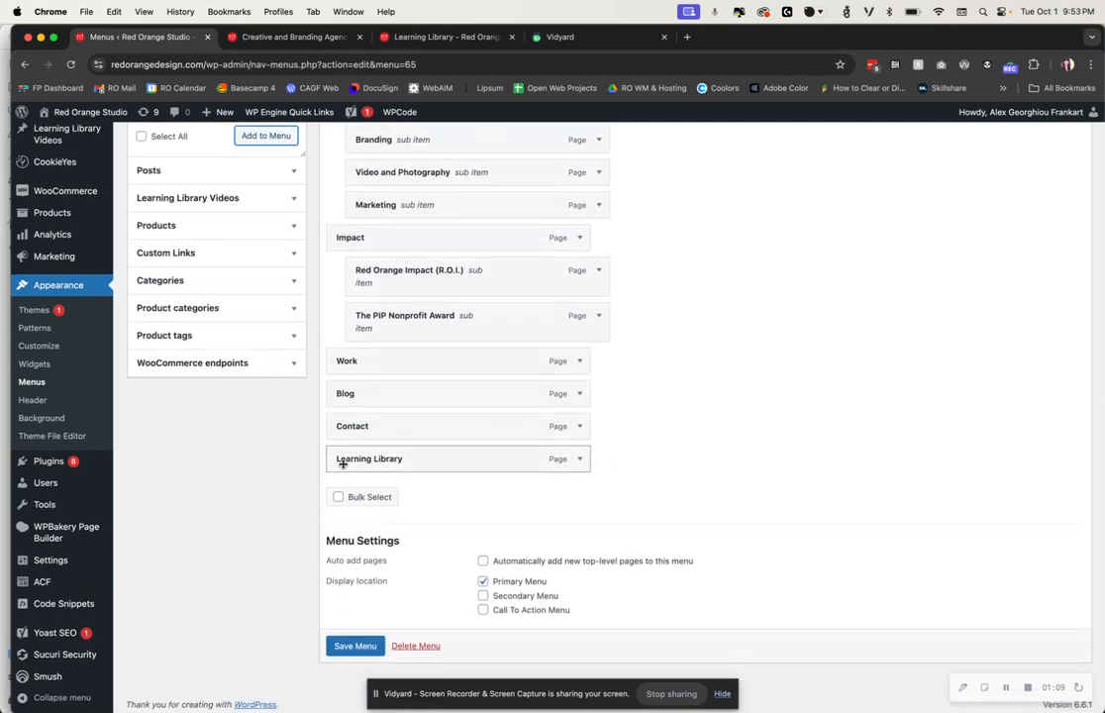
scroll(382, 483, up, 3)
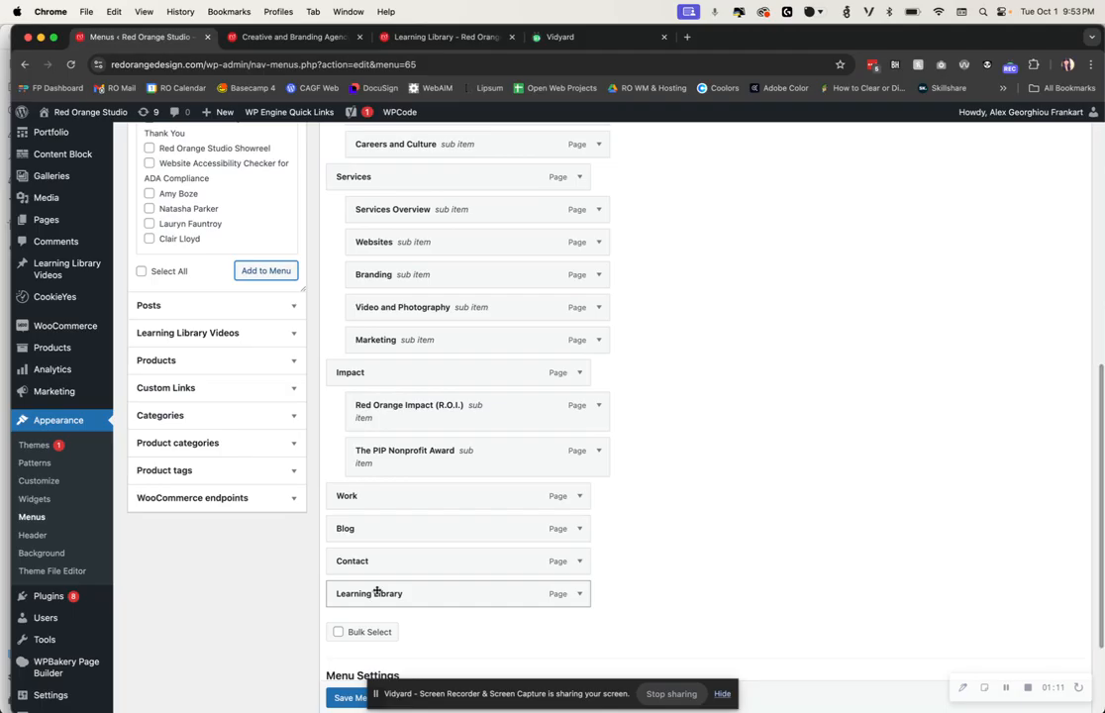
drag(376, 591, 373, 214)
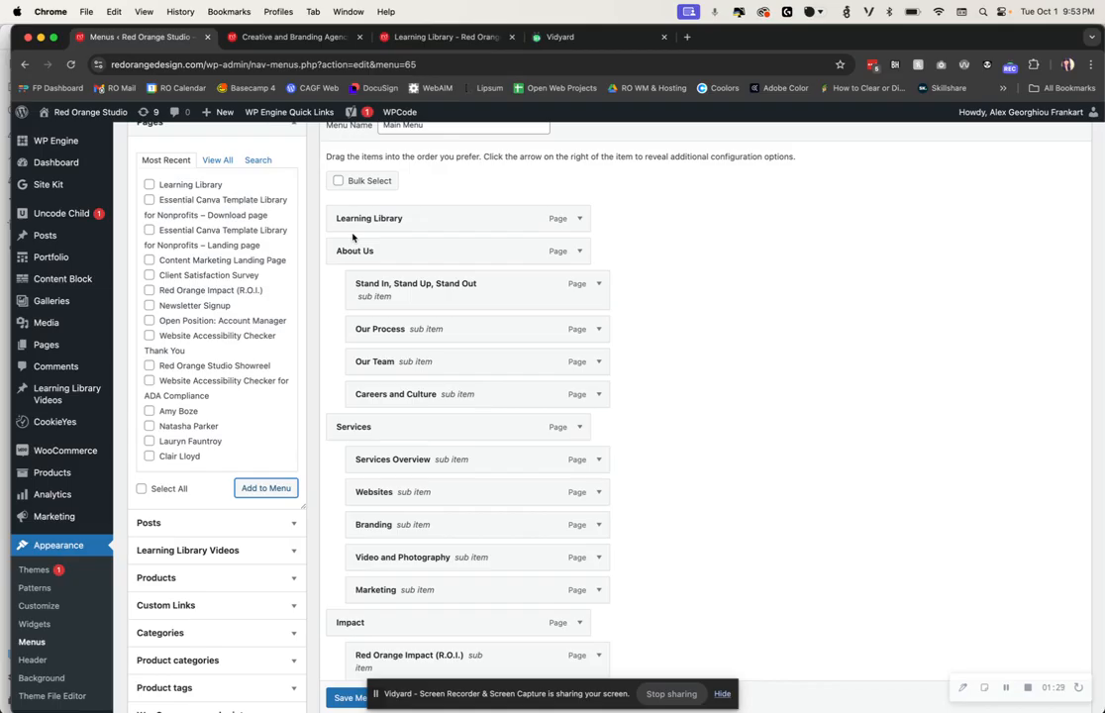
drag(352, 230, 410, 394)
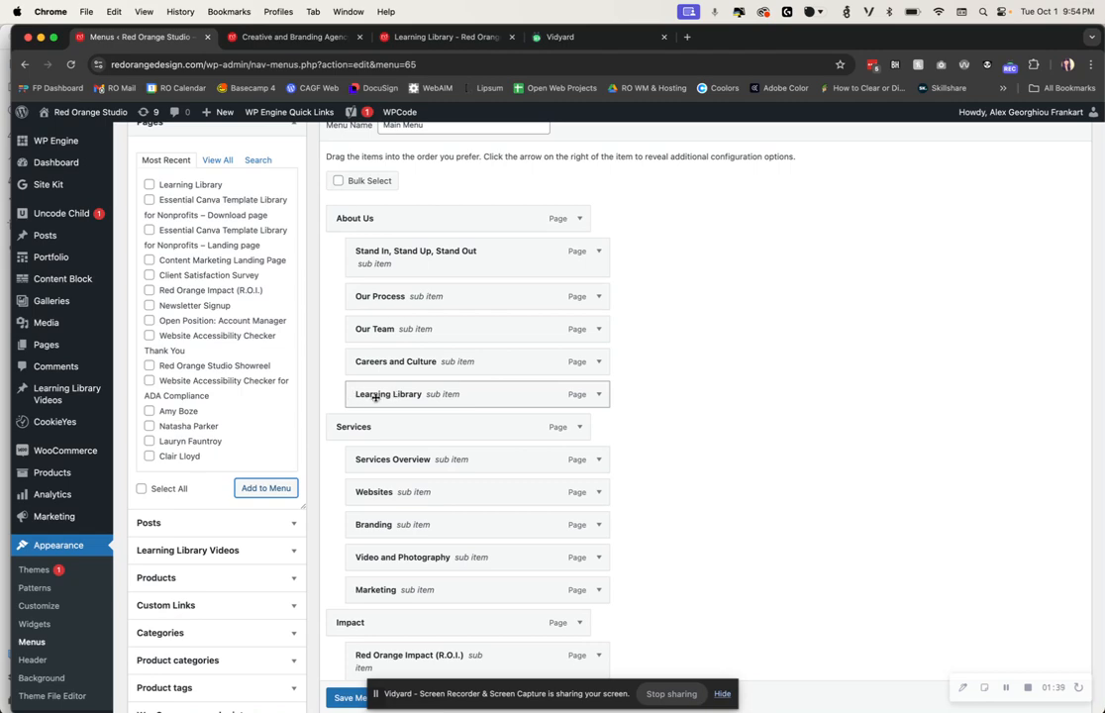
Compare the live homepage's navigation with the menu structure and review the rest of Main Menu, including its display location settings
click(287, 37)
mouse_move(700, 175)
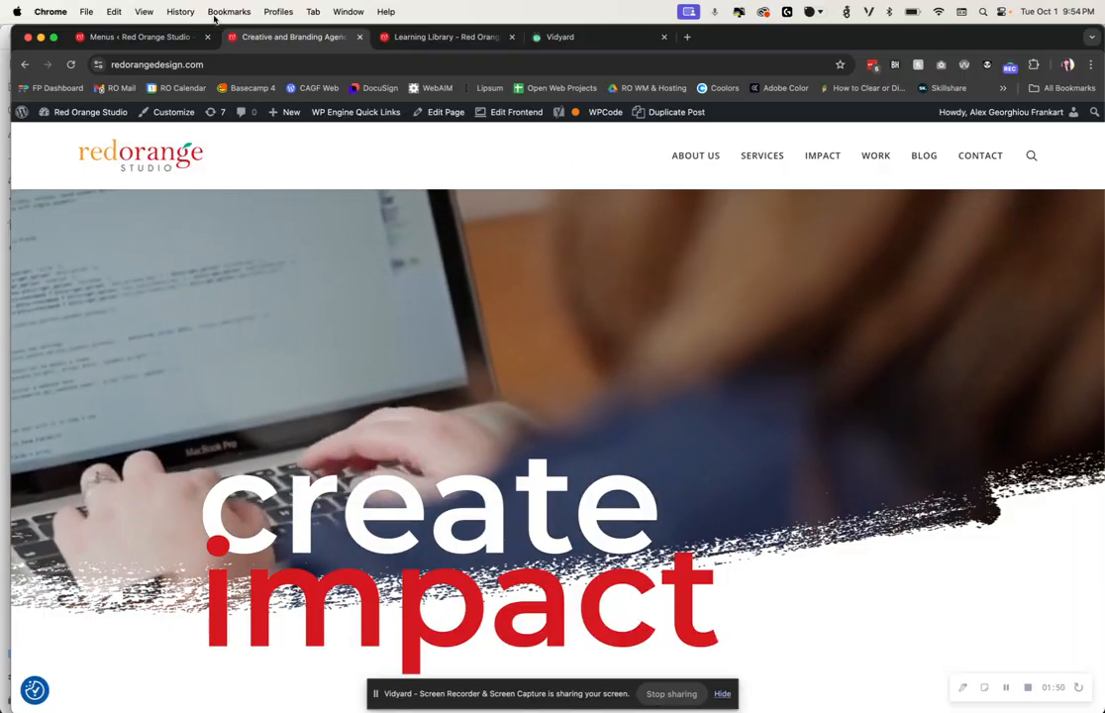
click(149, 37)
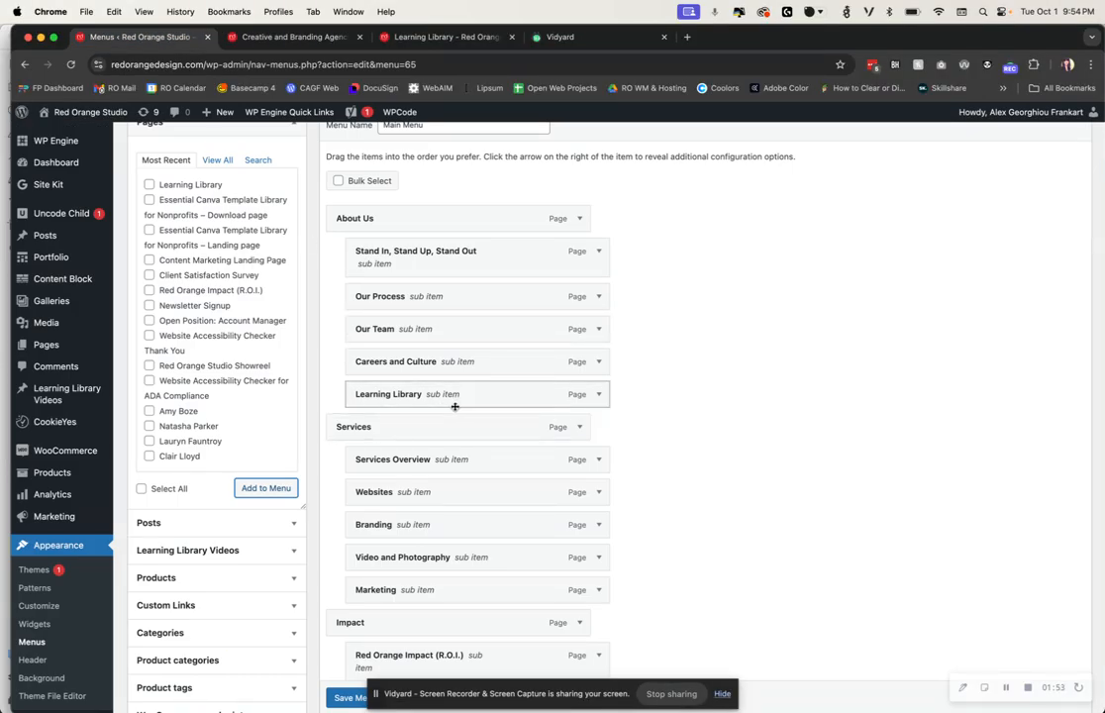
scroll(703, 395, down, 5)
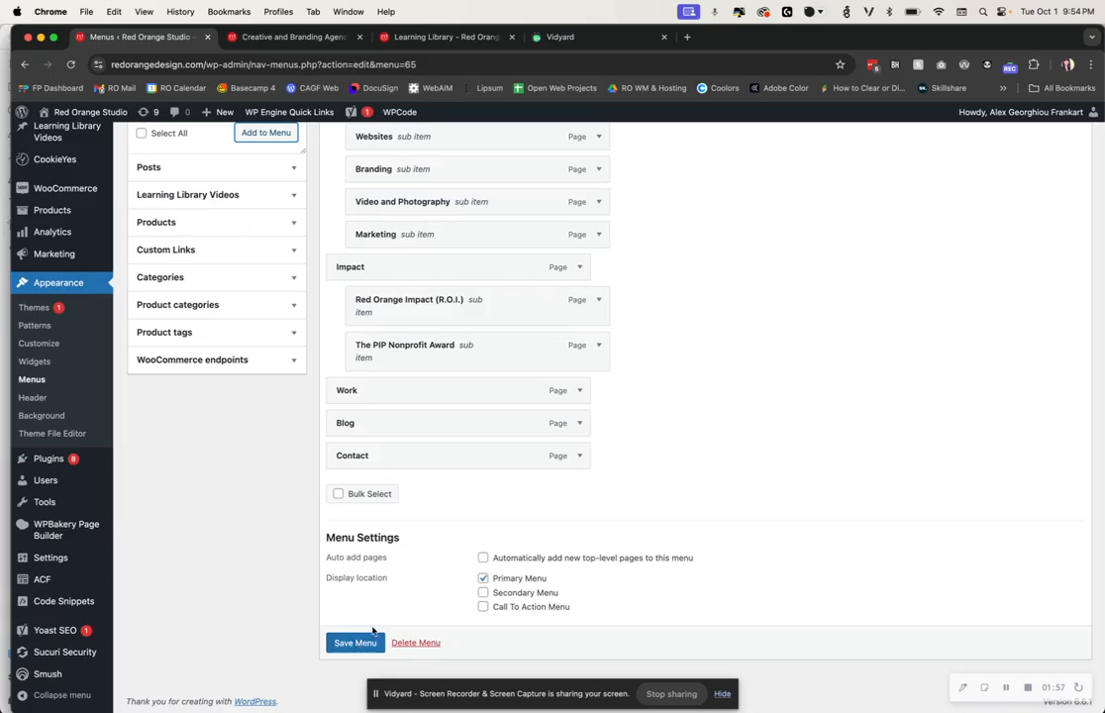
scroll(524, 551, up, 1)
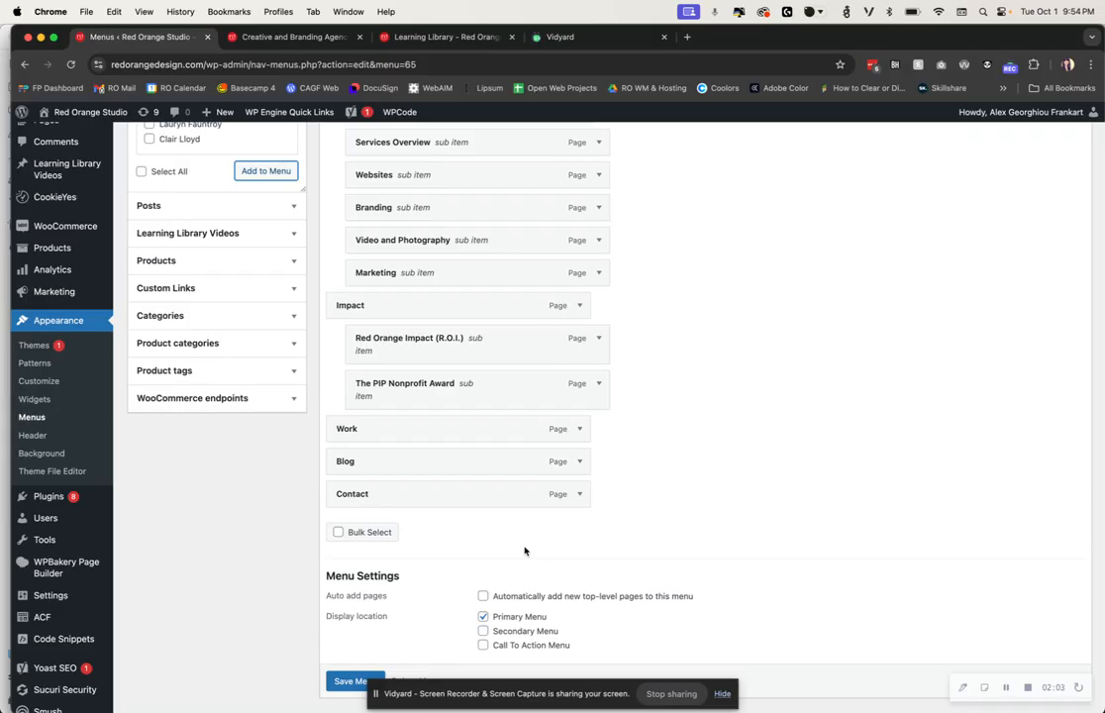
scroll(525, 550, up, 15)
scroll(525, 548, down, 2)
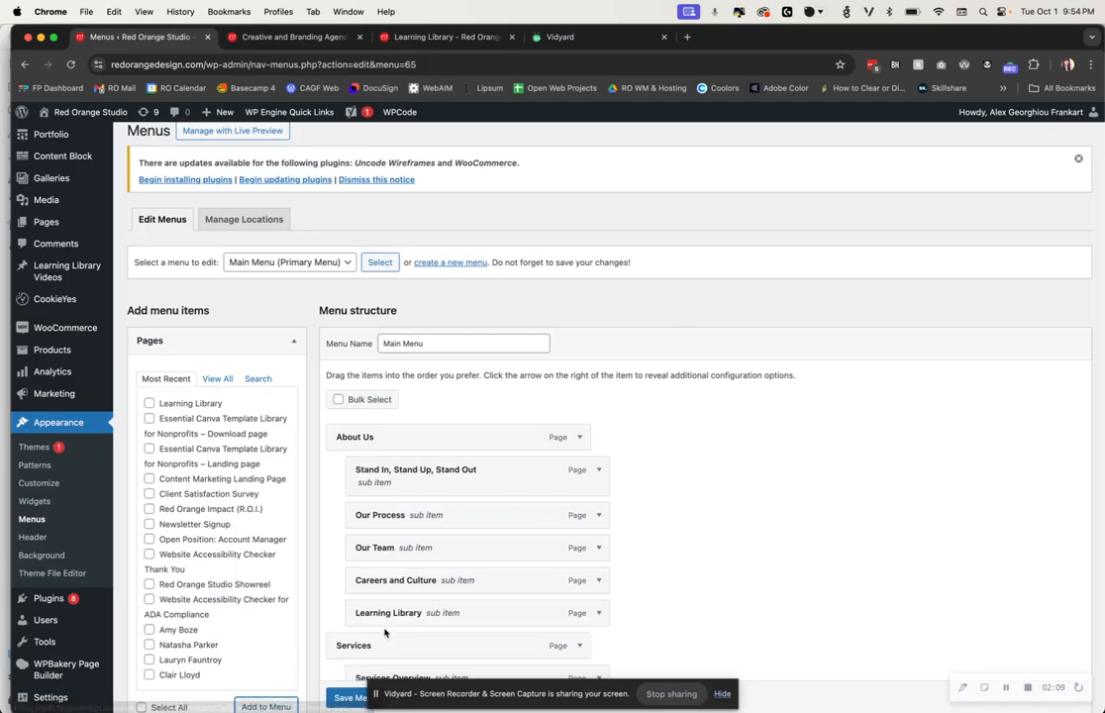
Change the navigation label of the Learning Library sub item to "Insights"
click(598, 614)
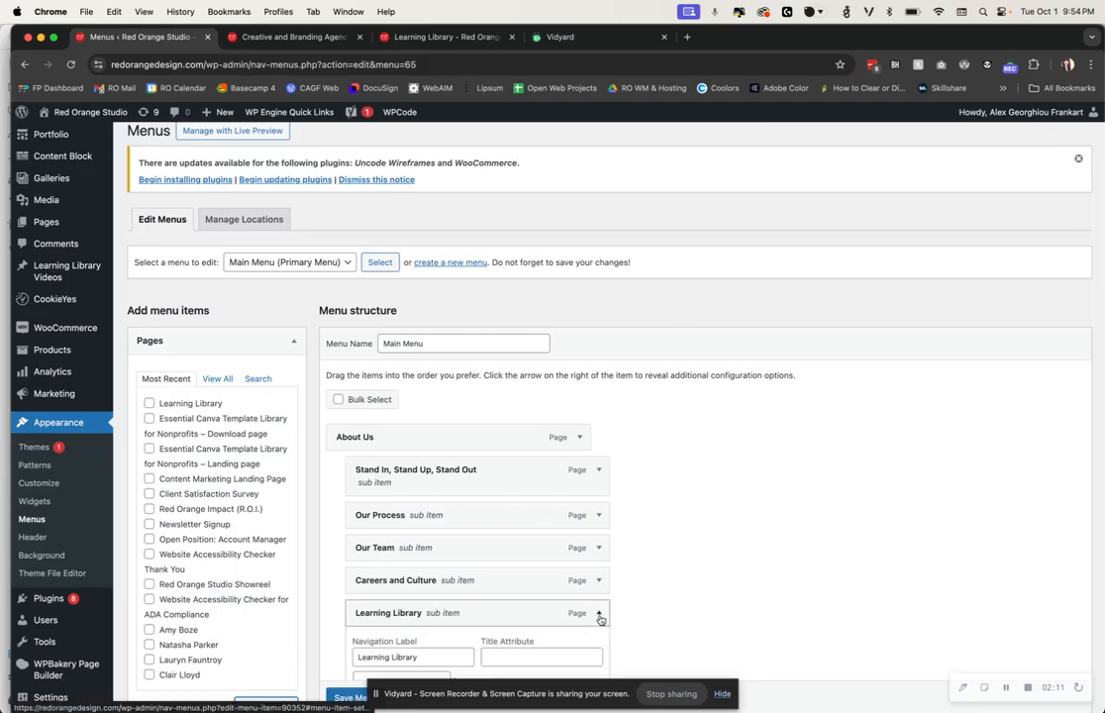
scroll(599, 617, down, 5)
double_click(414, 423)
triple_click(424, 422)
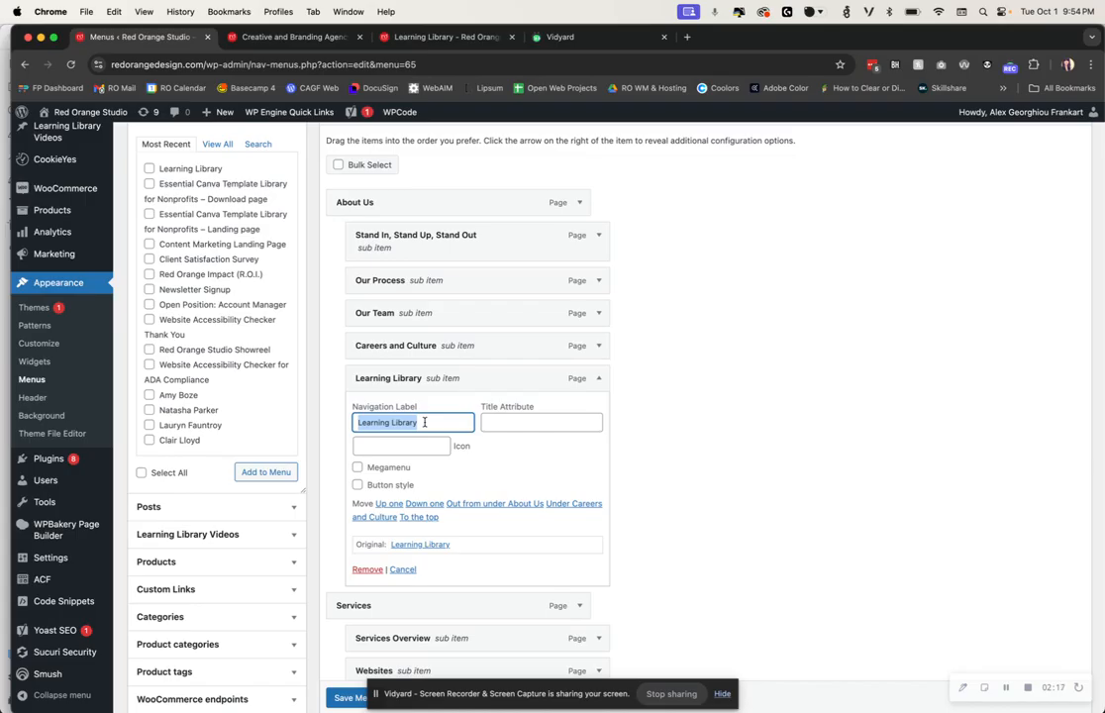
text(Insights)
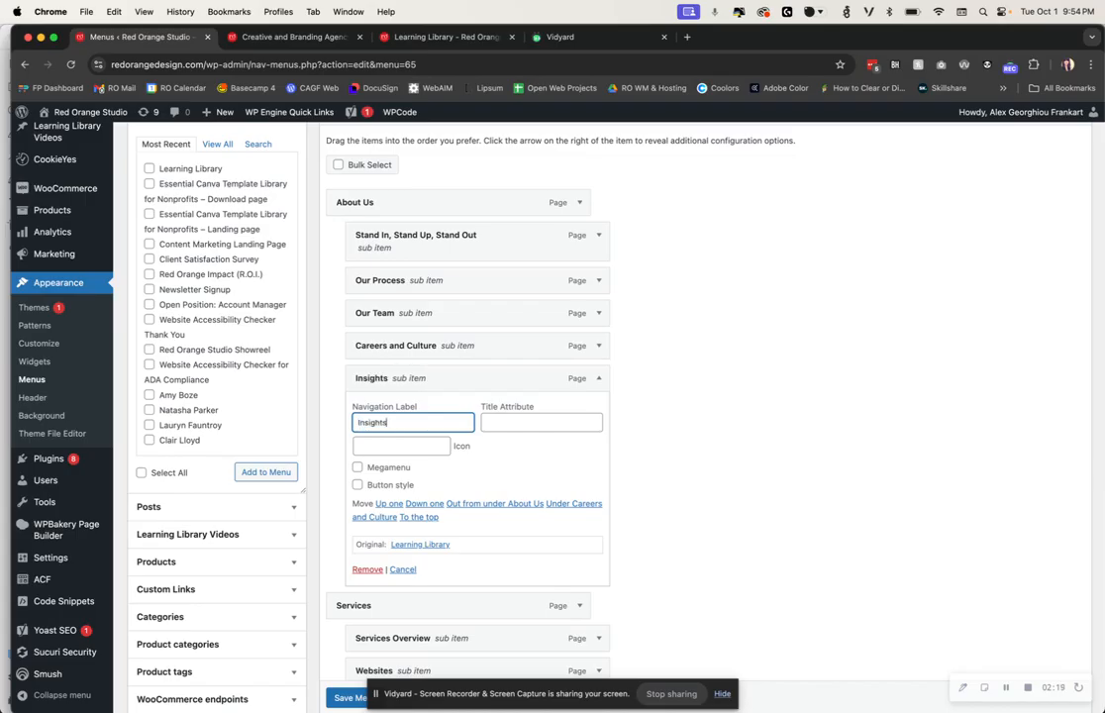
double_click(374, 423)
Open thedoorways.org in a new tab, examine its button-style Donate menu item, and return to the menu editor
click(687, 40)
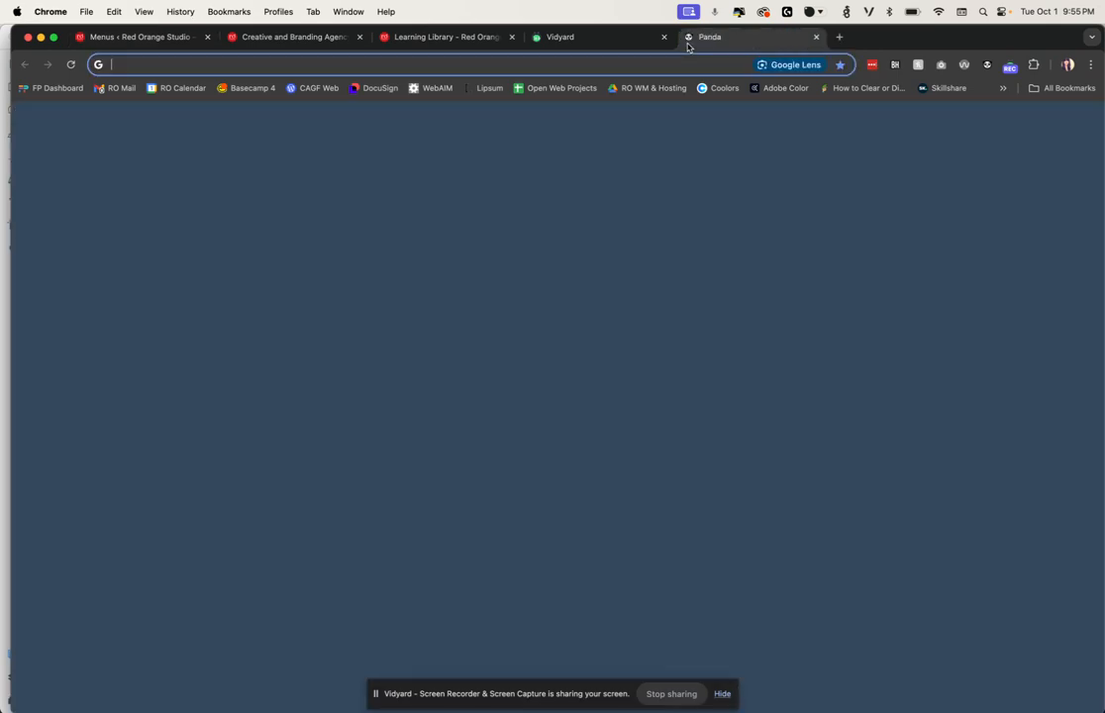
text(thedoorways)
key(Return)
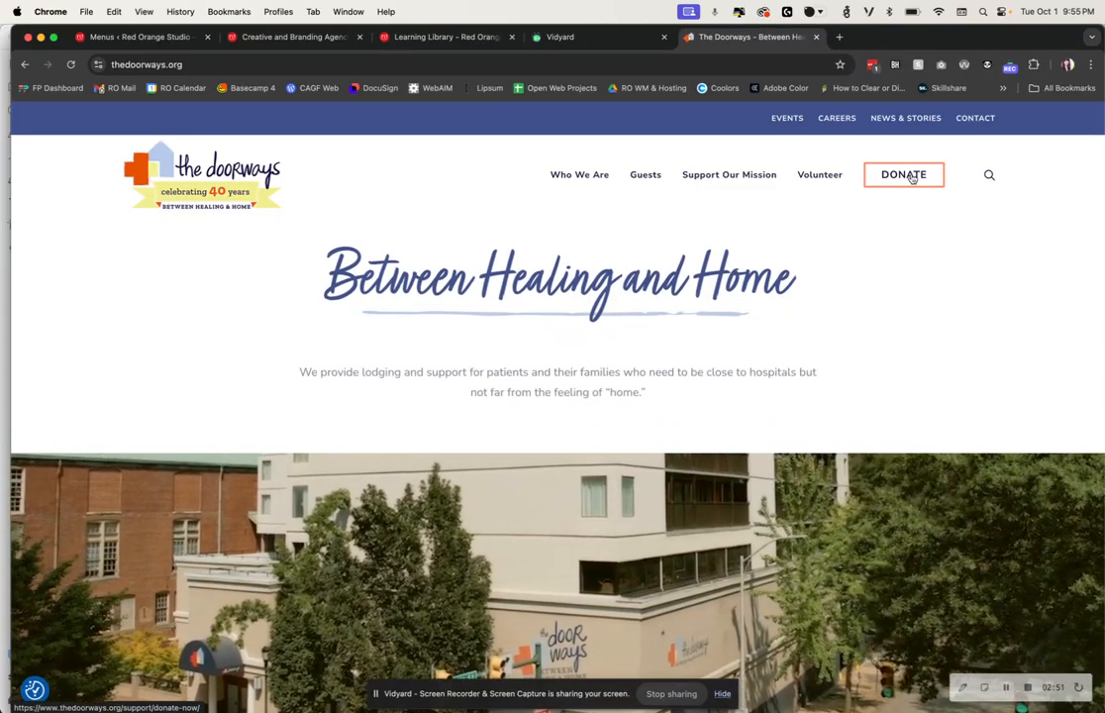
mouse_move(826, 186)
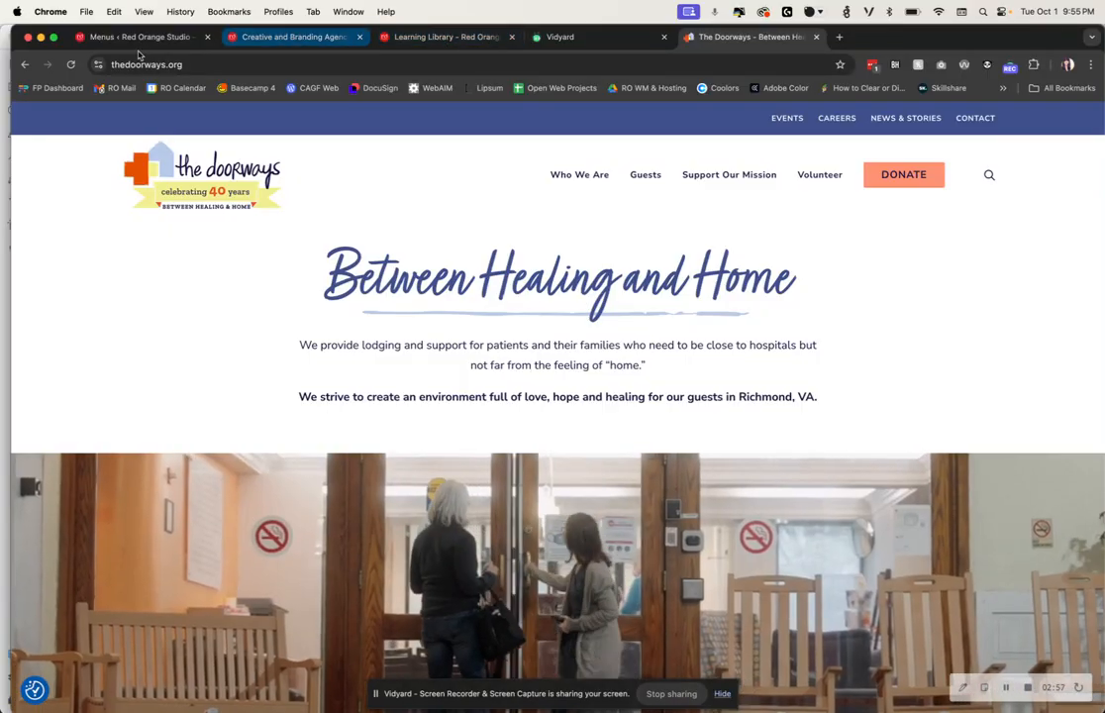
click(136, 39)
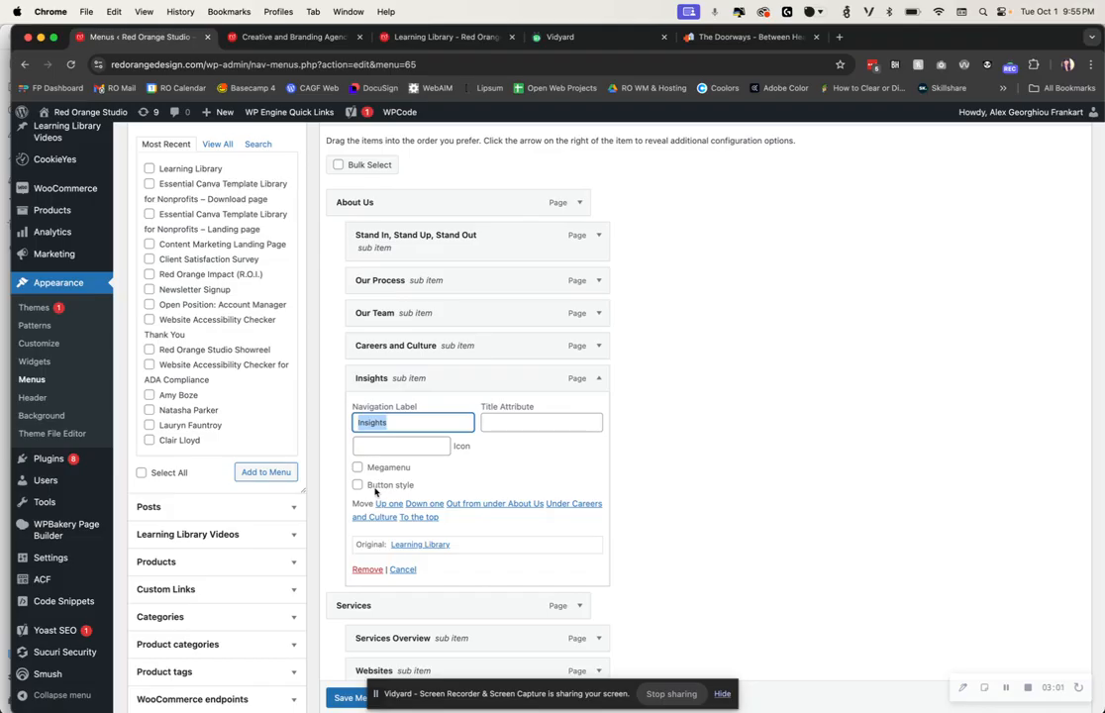
Save Main Menu with the relabelled Insights sub item
click(430, 444)
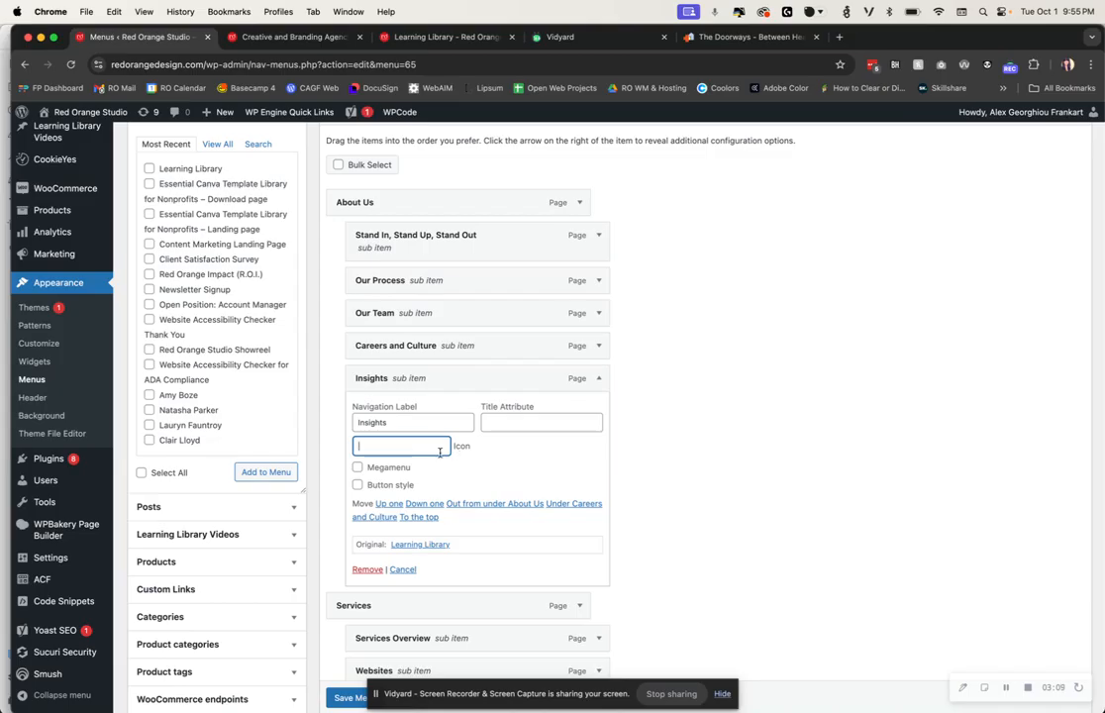
scroll(439, 452, down, 10)
click(353, 644)
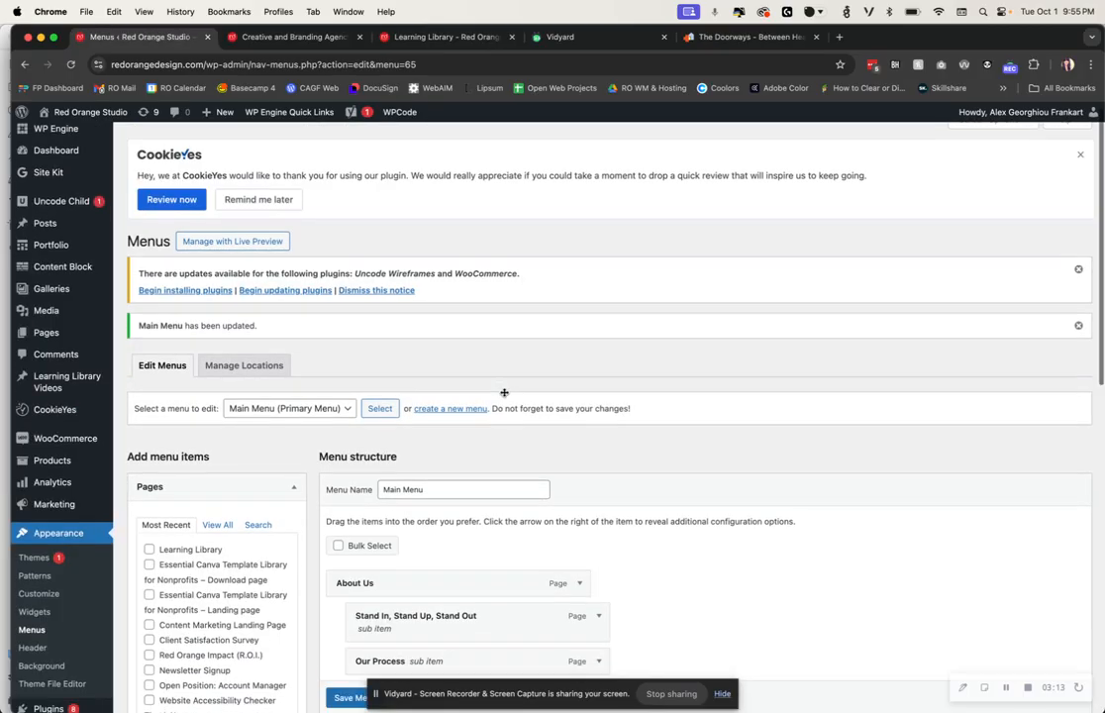
Search the Insights item's icons for "external" and assign it the outlined external link icon
scroll(504, 392, down, 5)
click(598, 382)
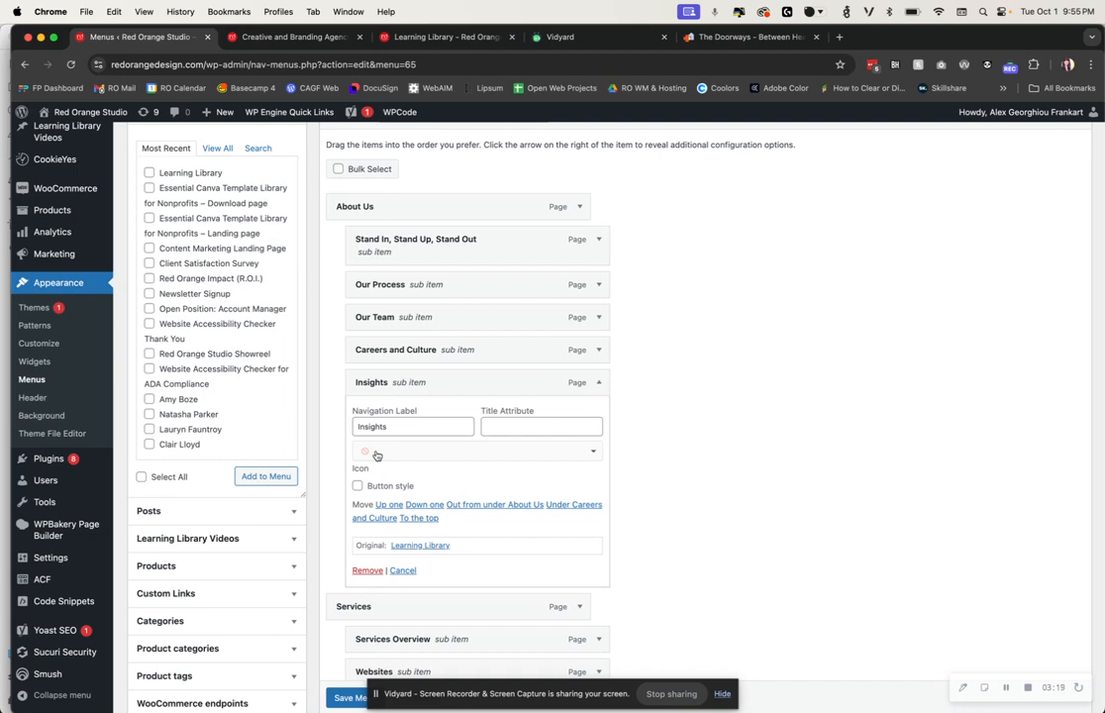
click(377, 455)
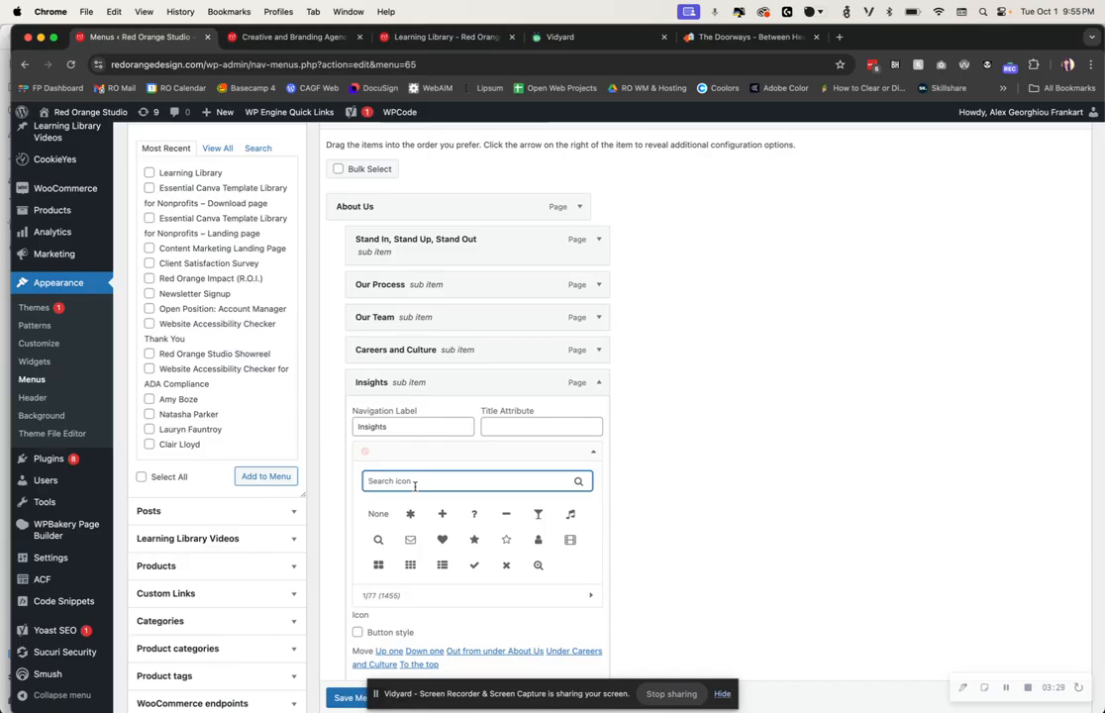
text(extern)
text(al)
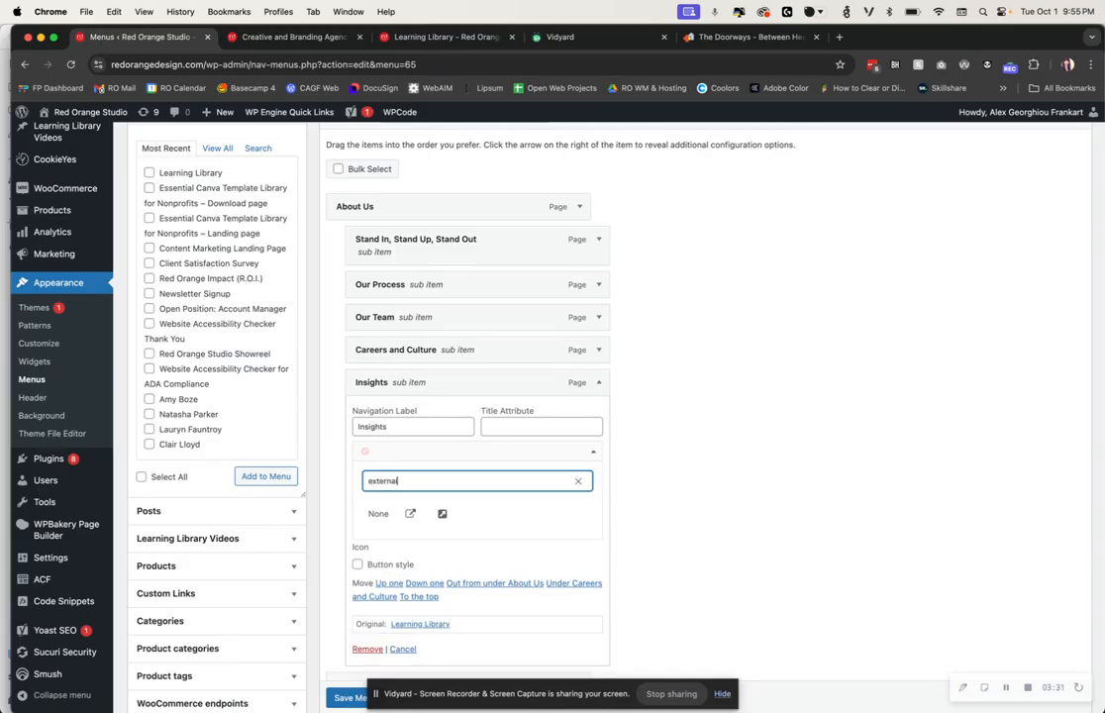
click(411, 514)
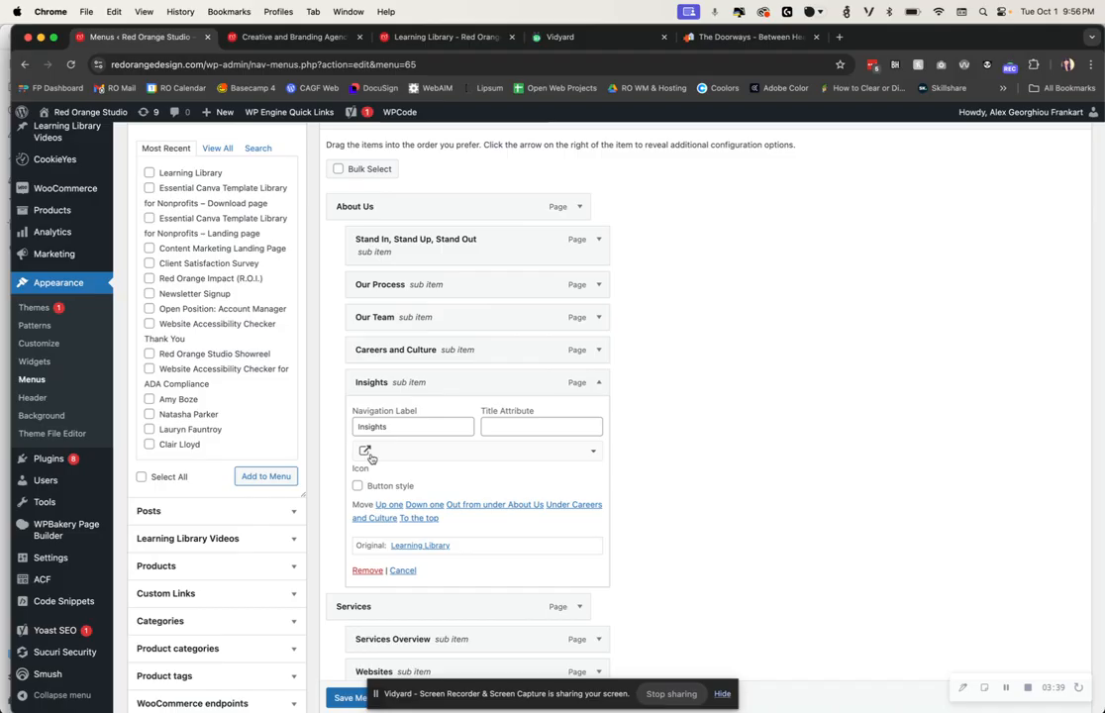
Remove the Insights sub item from About Us and save Main Menu
scroll(372, 457, down, 2)
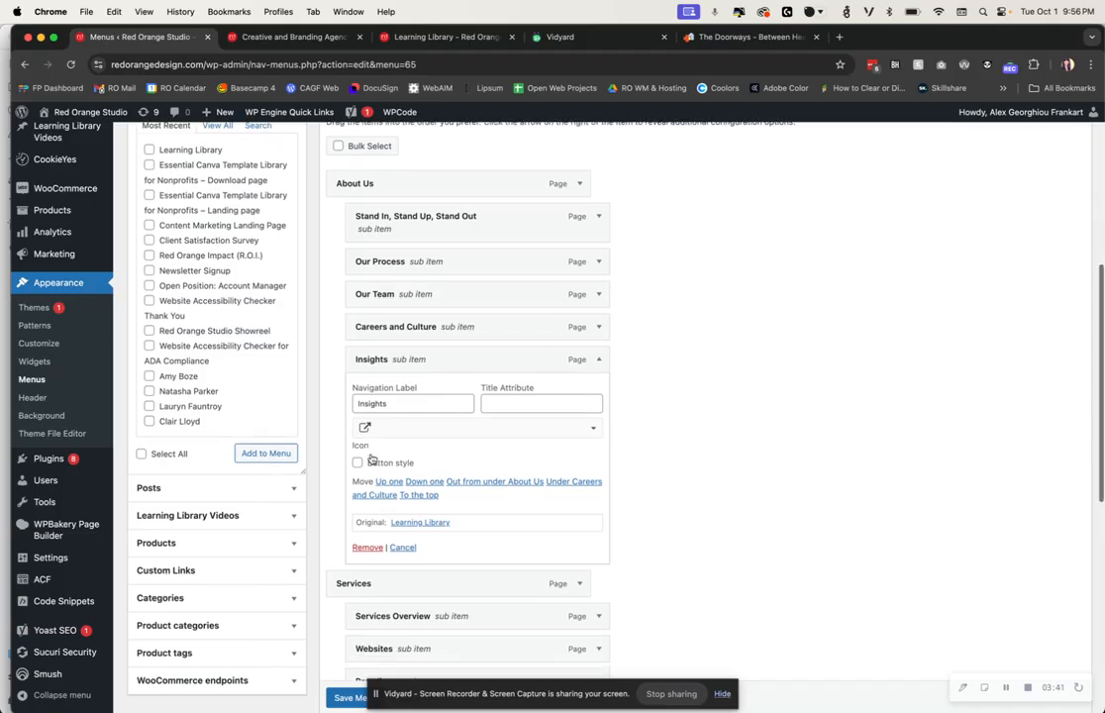
scroll(371, 457, up, 2)
scroll(372, 457, up, 1)
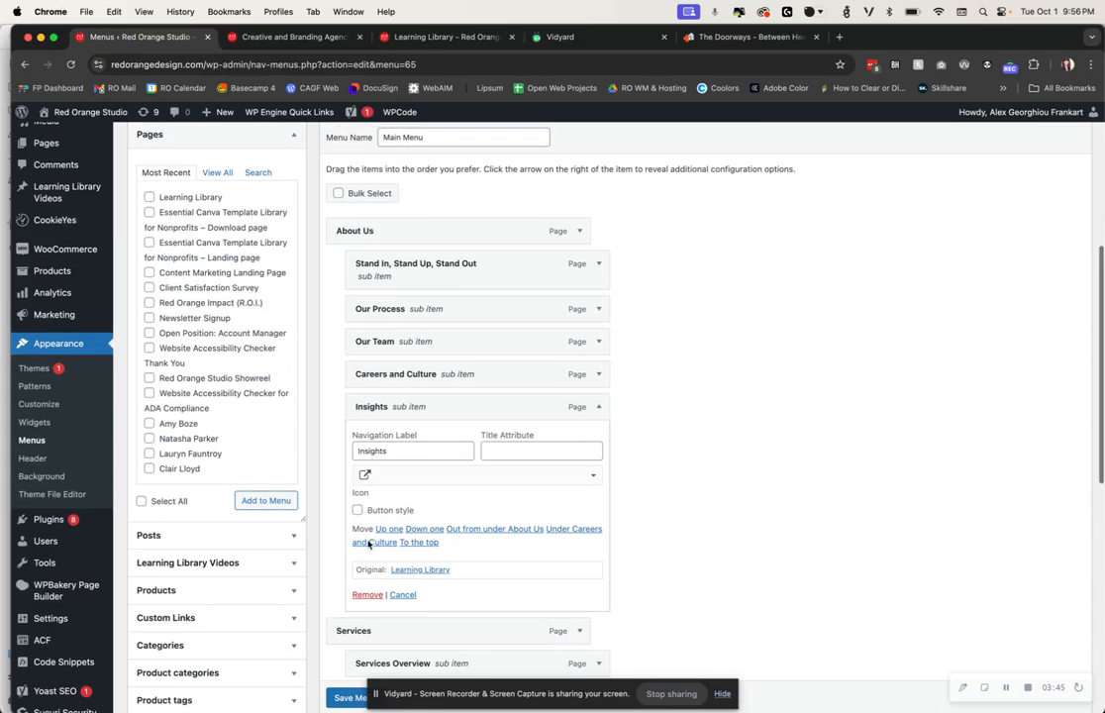
click(367, 594)
scroll(403, 441, down, 5)
click(354, 643)
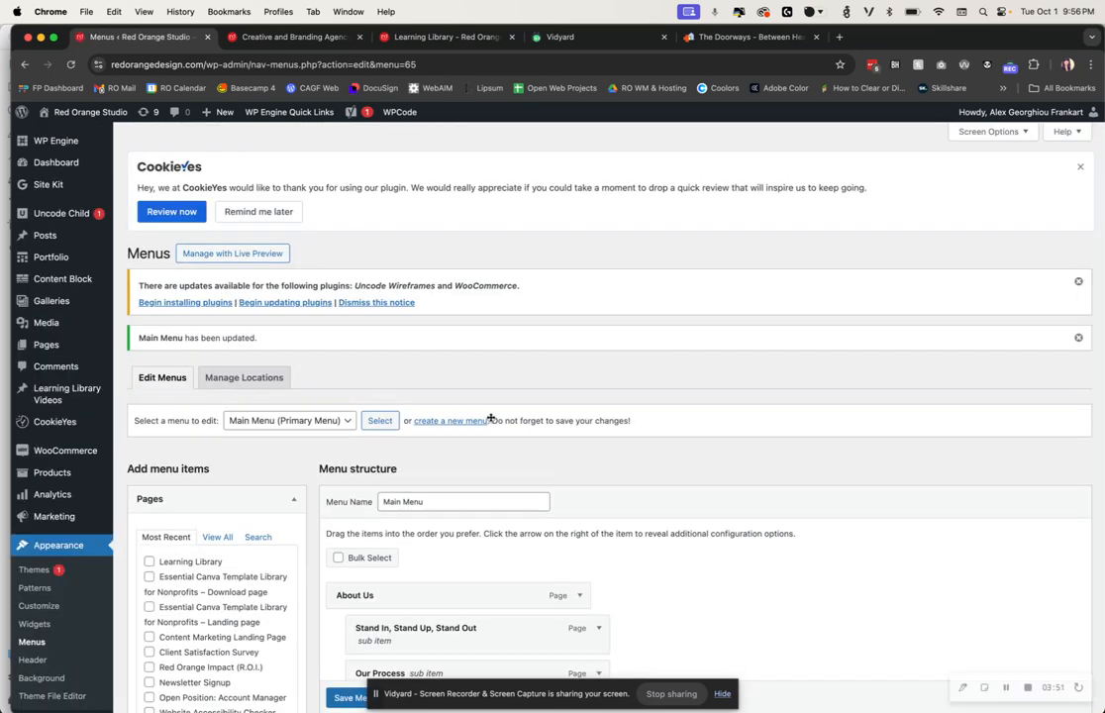
scroll(490, 417, down, 3)
scroll(490, 417, down, 3)
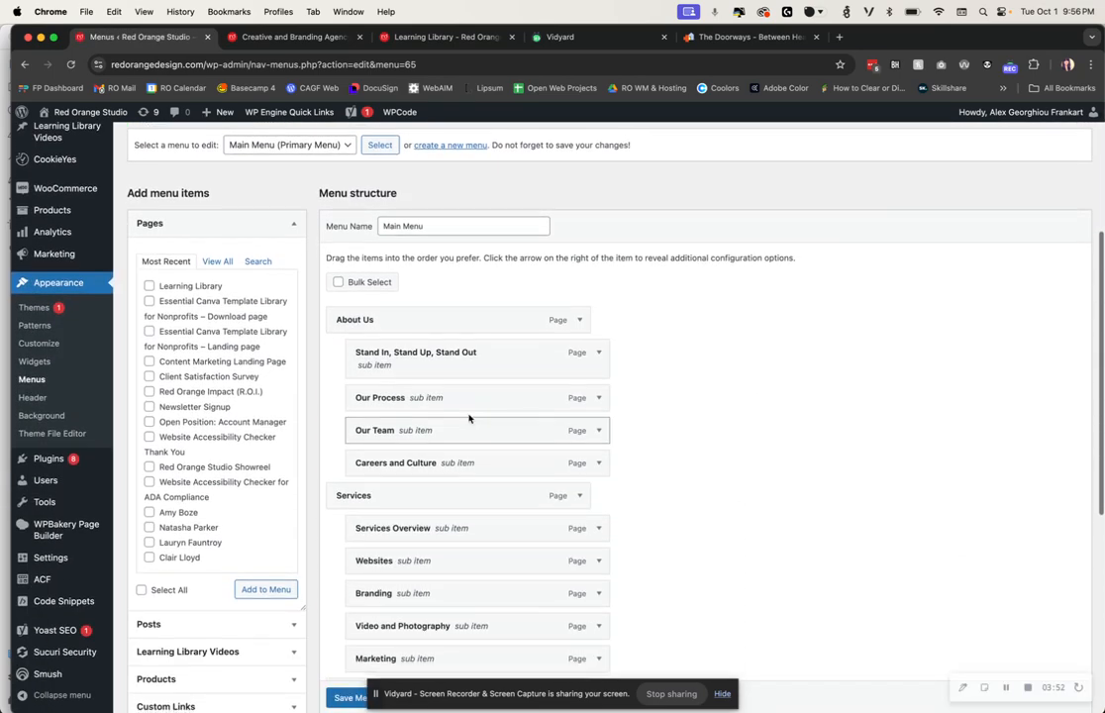
click(159, 230)
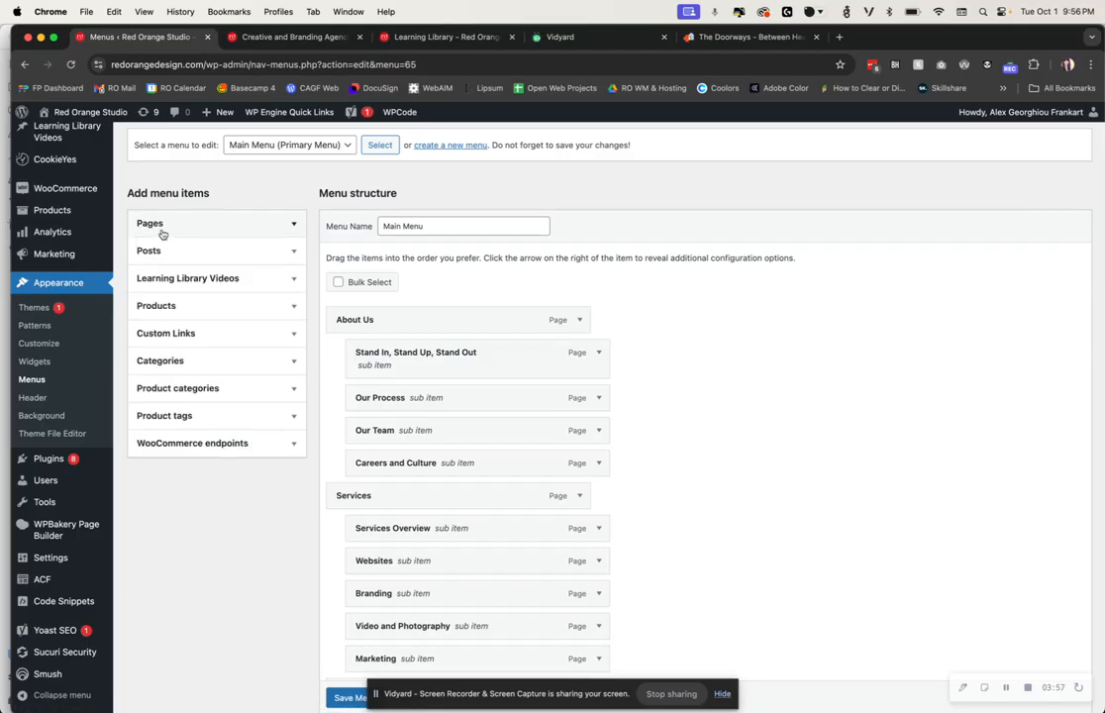
click(161, 250)
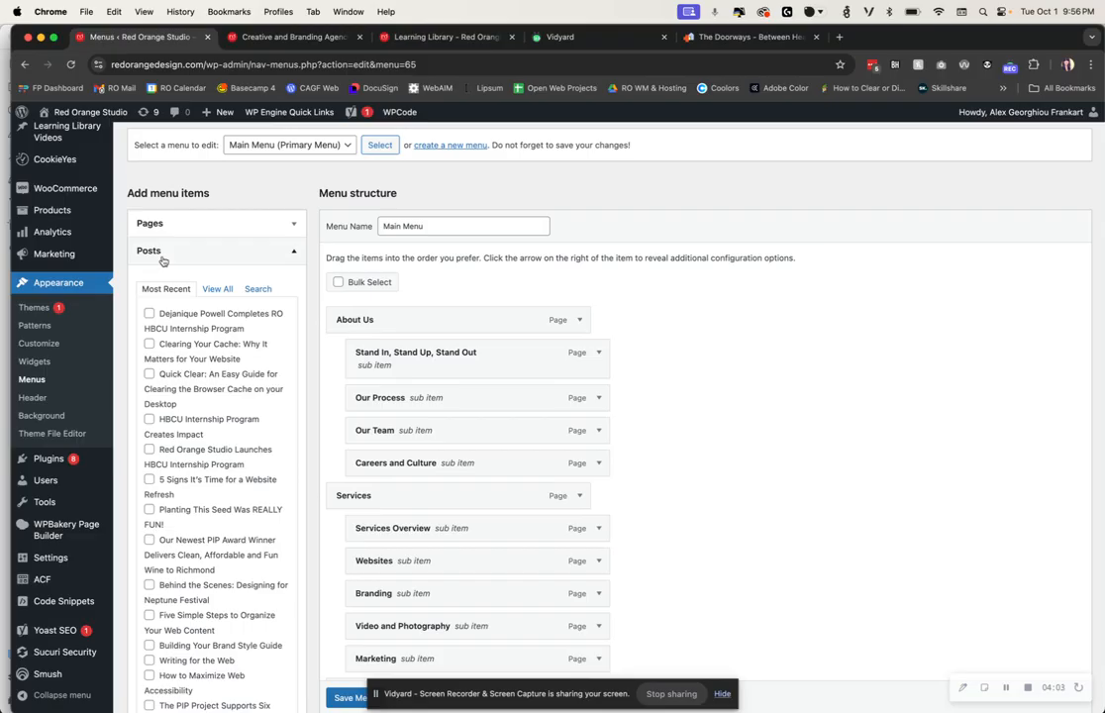
click(165, 250)
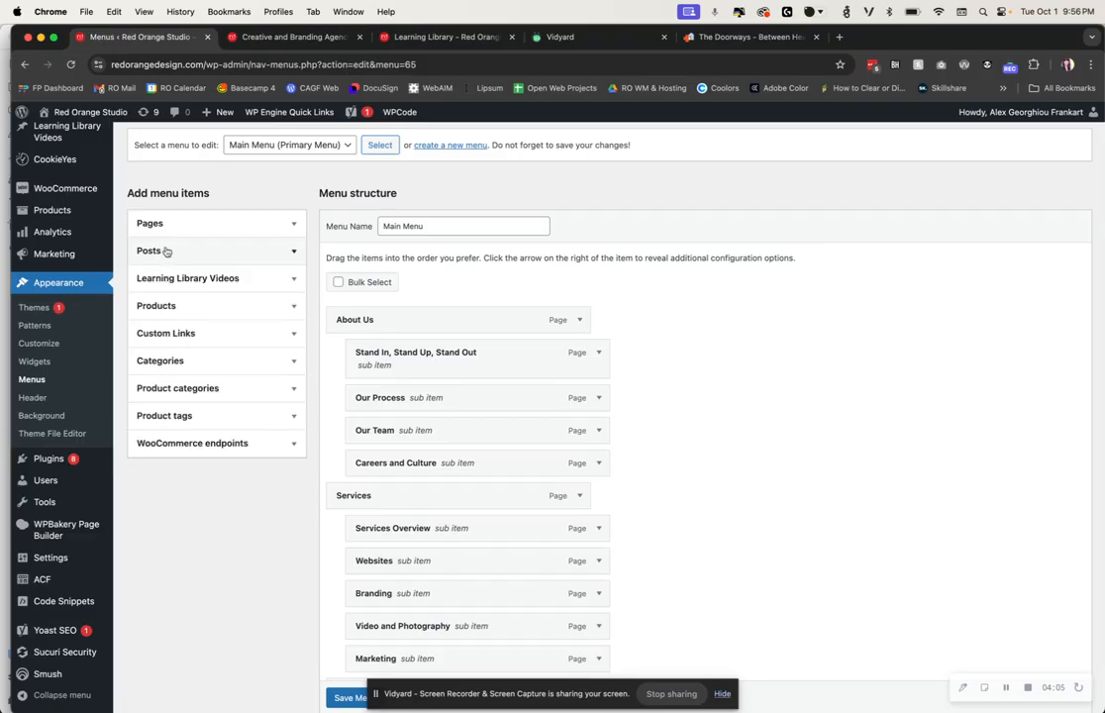
click(165, 338)
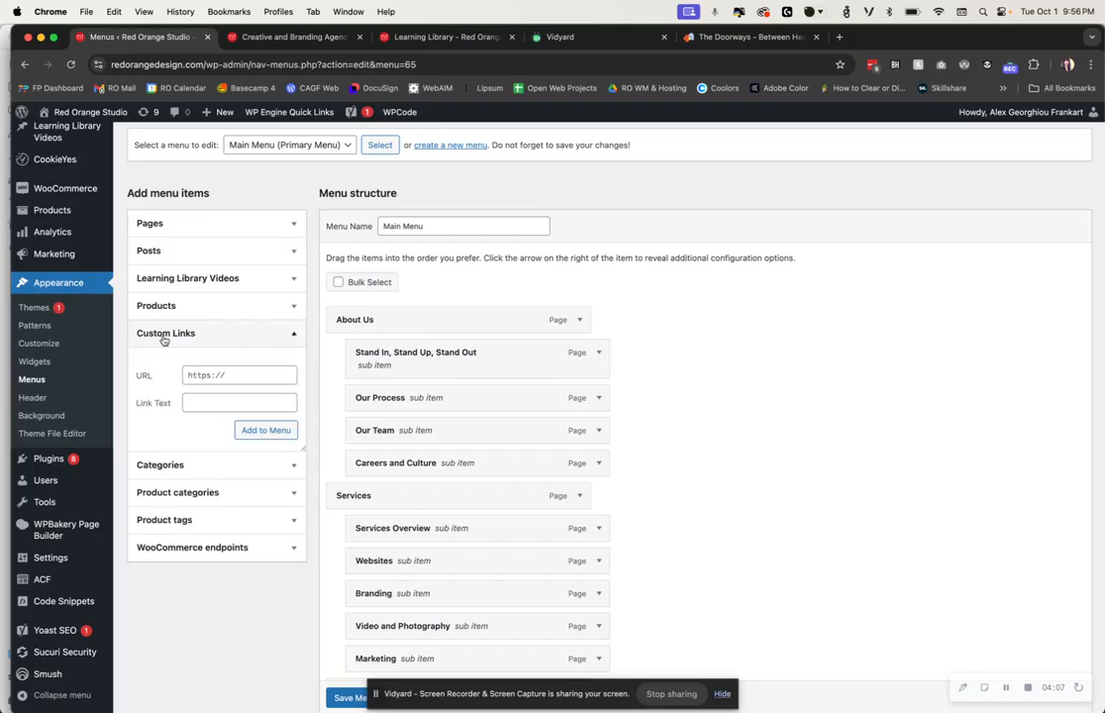
click(219, 375)
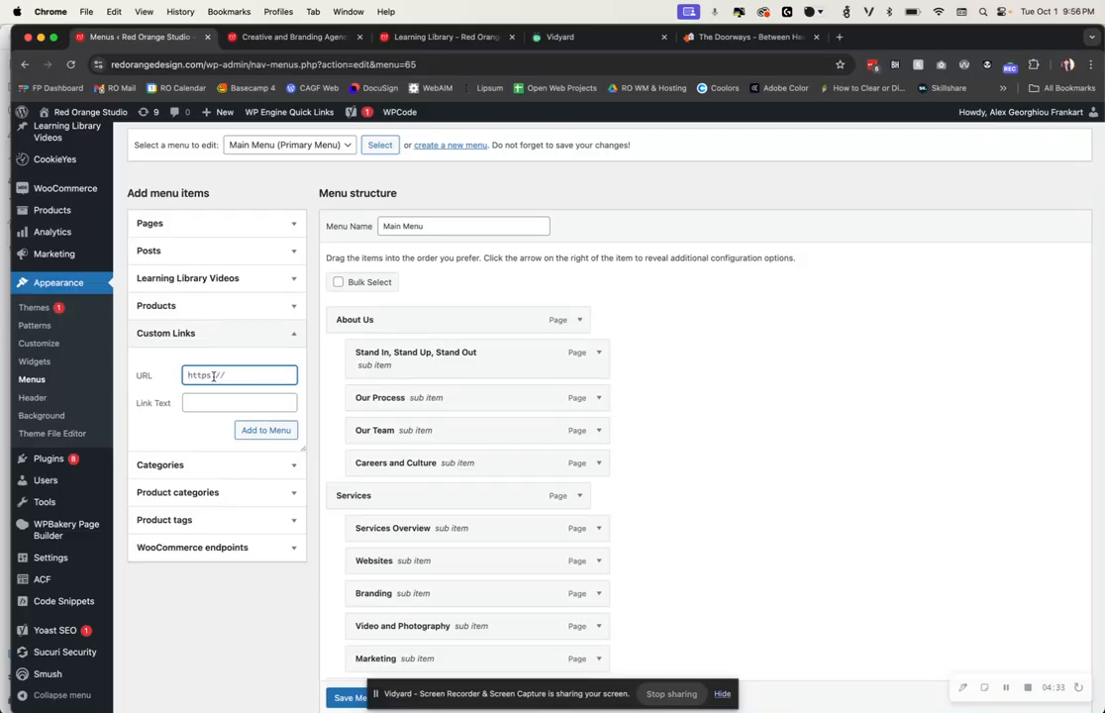
text(www.gmail.com)
key(Tab)
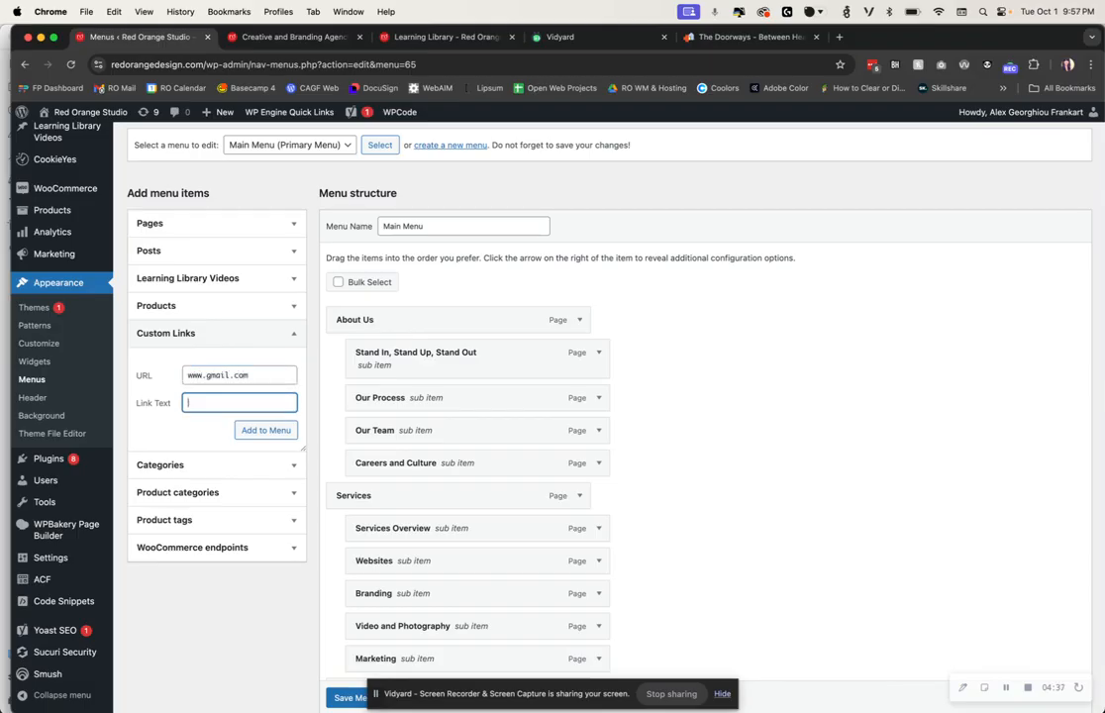
text(Gmail)
double_click(210, 400)
click(251, 431)
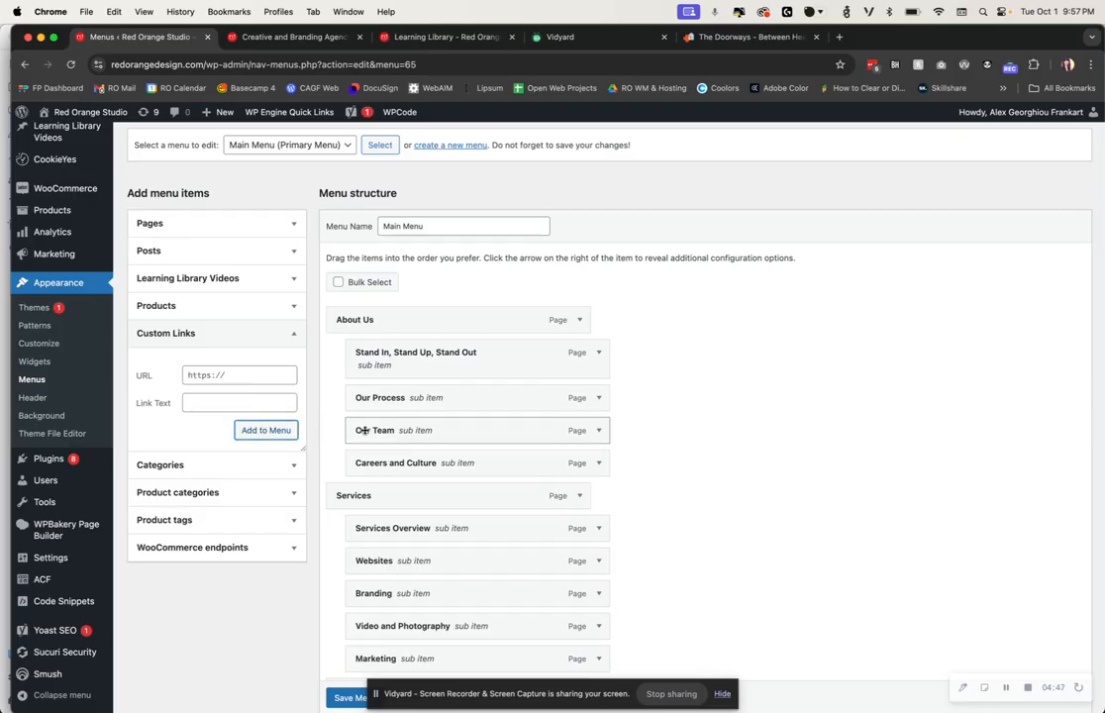
Expand the new Gmail custom link and examine its URL, navigation label and icon settings
scroll(365, 431, down, 2)
scroll(364, 430, down, 8)
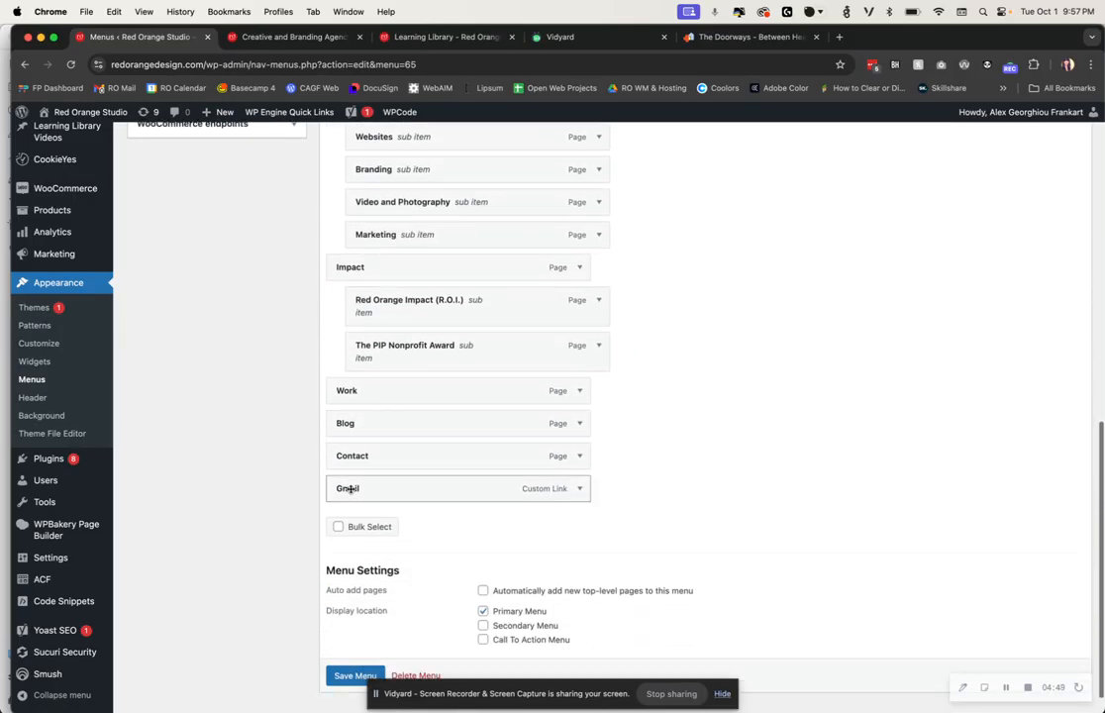
click(580, 488)
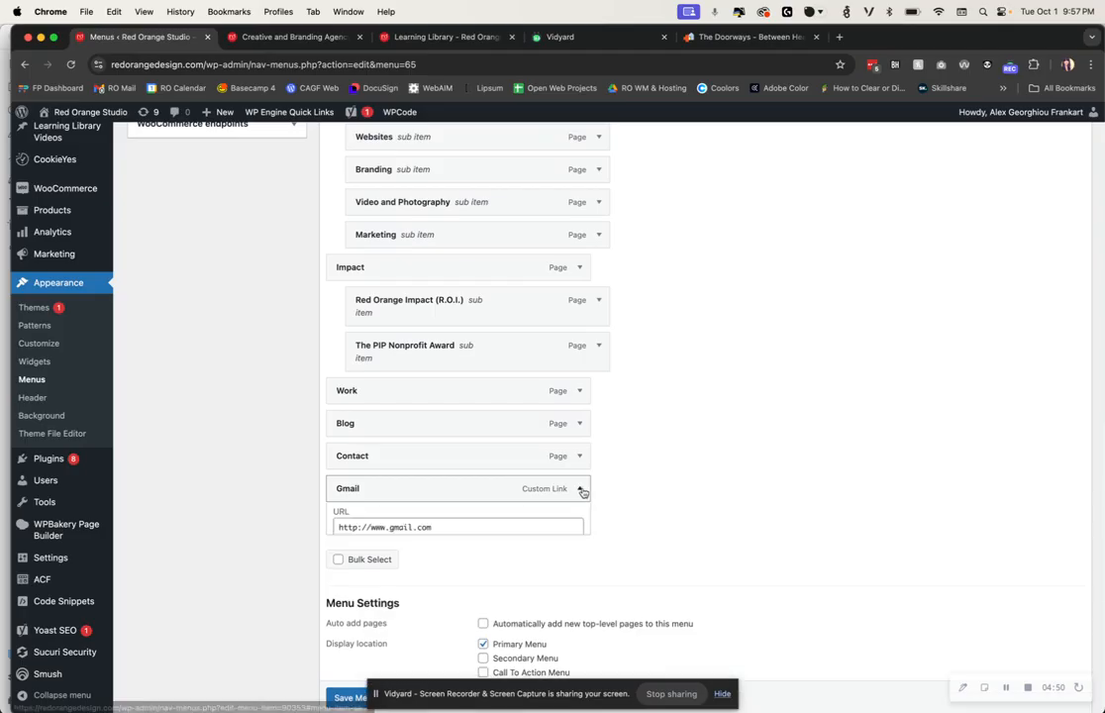
scroll(366, 490, down, 2)
click(370, 475)
click(363, 509)
double_click(363, 508)
click(365, 510)
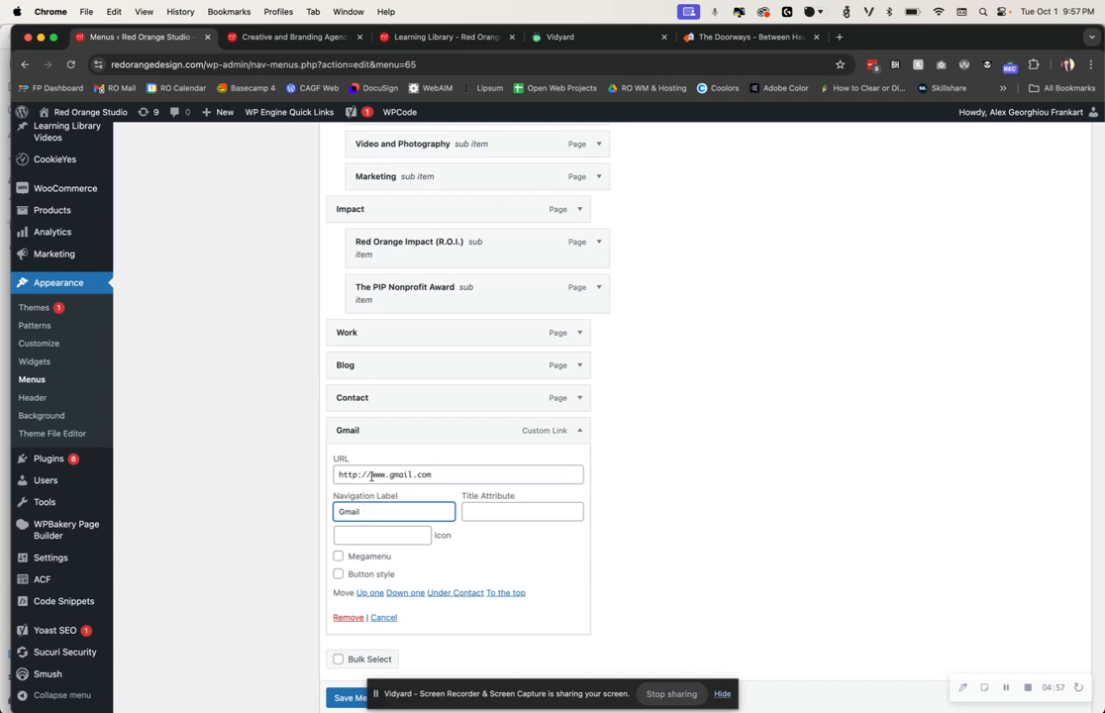
click(415, 475)
click(394, 533)
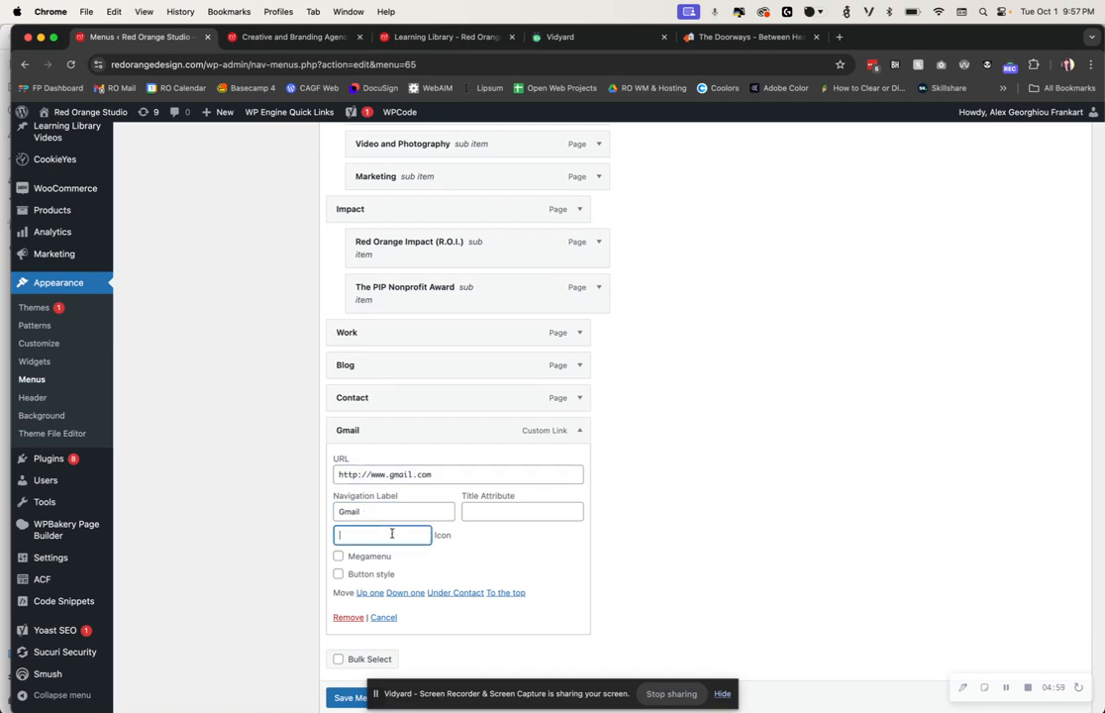
Save Main Menu with the new Gmail custom link
scroll(427, 536, down, 2)
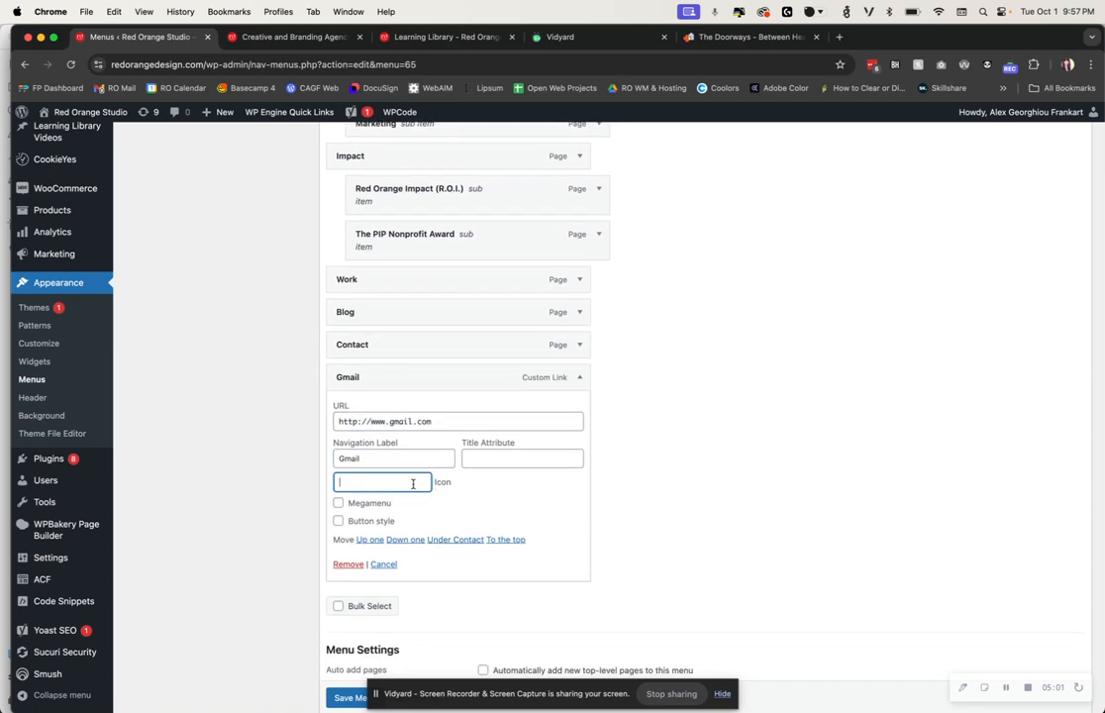
scroll(401, 572, down, 1)
scroll(401, 573, down, 3)
click(358, 644)
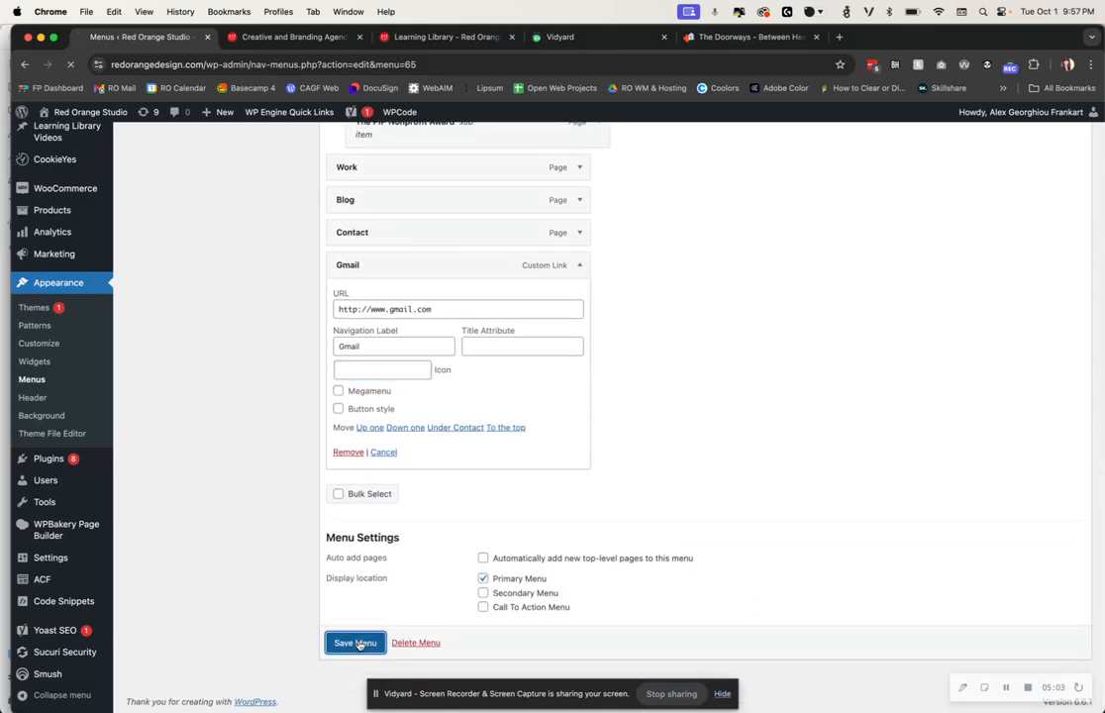
Search the Gmail item's icons for "exter" and assign it the outlined external link icon
scroll(412, 495, down, 10)
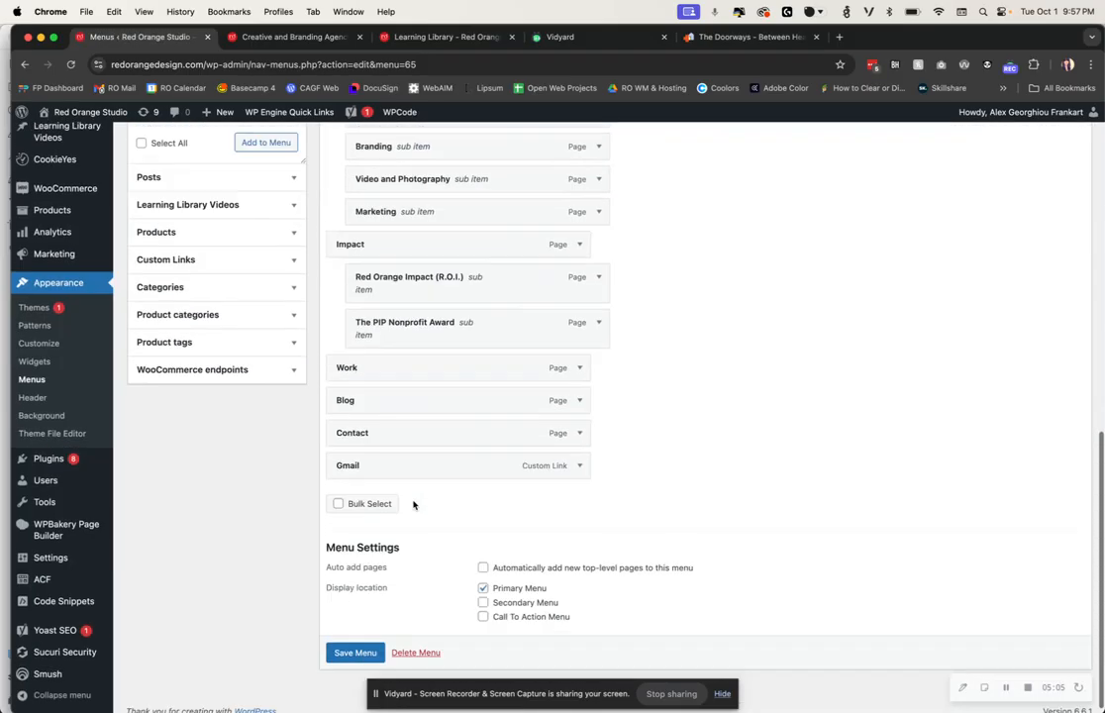
click(580, 455)
click(380, 567)
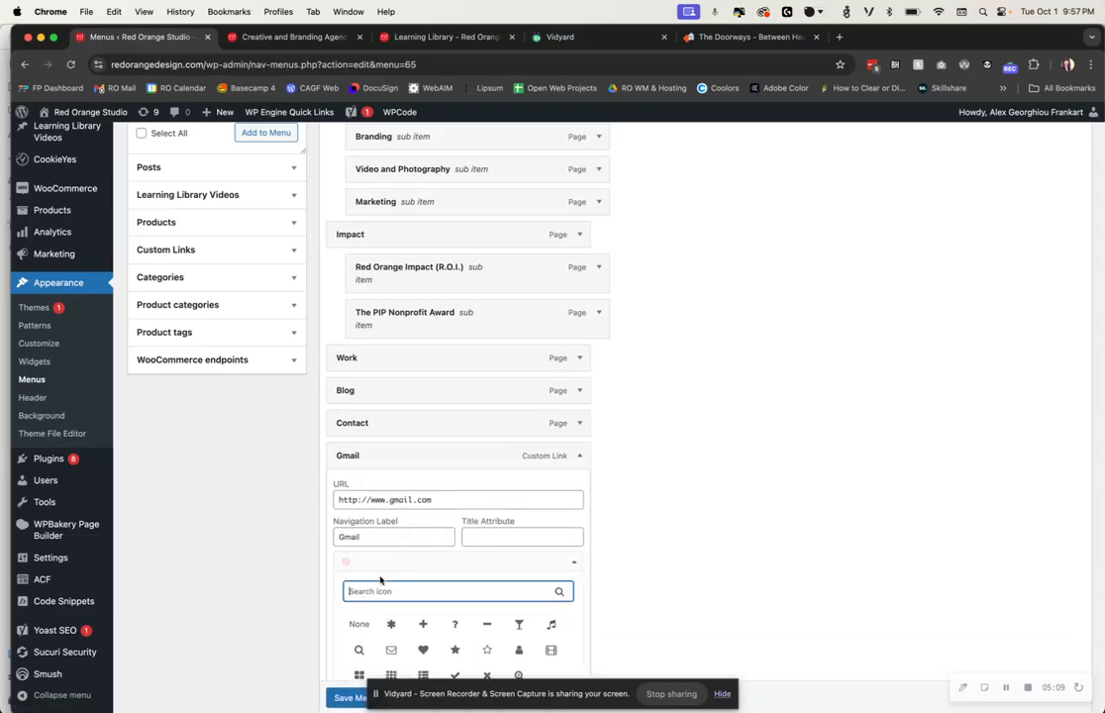
text(extrernal)
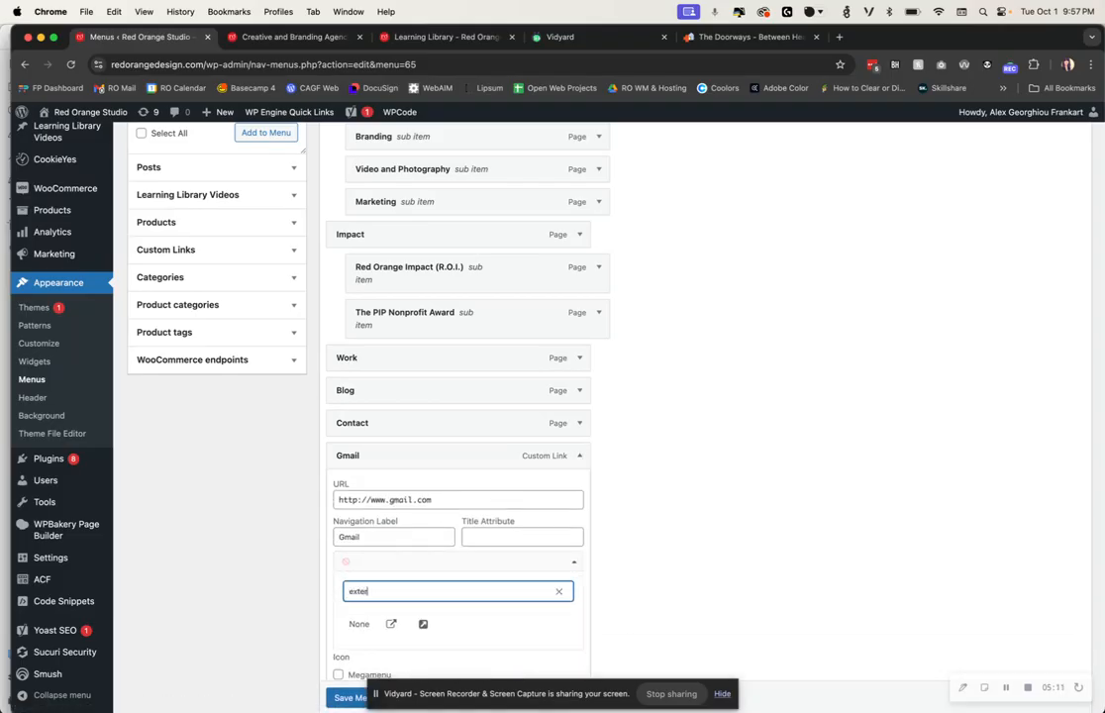
click(424, 626)
scroll(493, 598, down, 3)
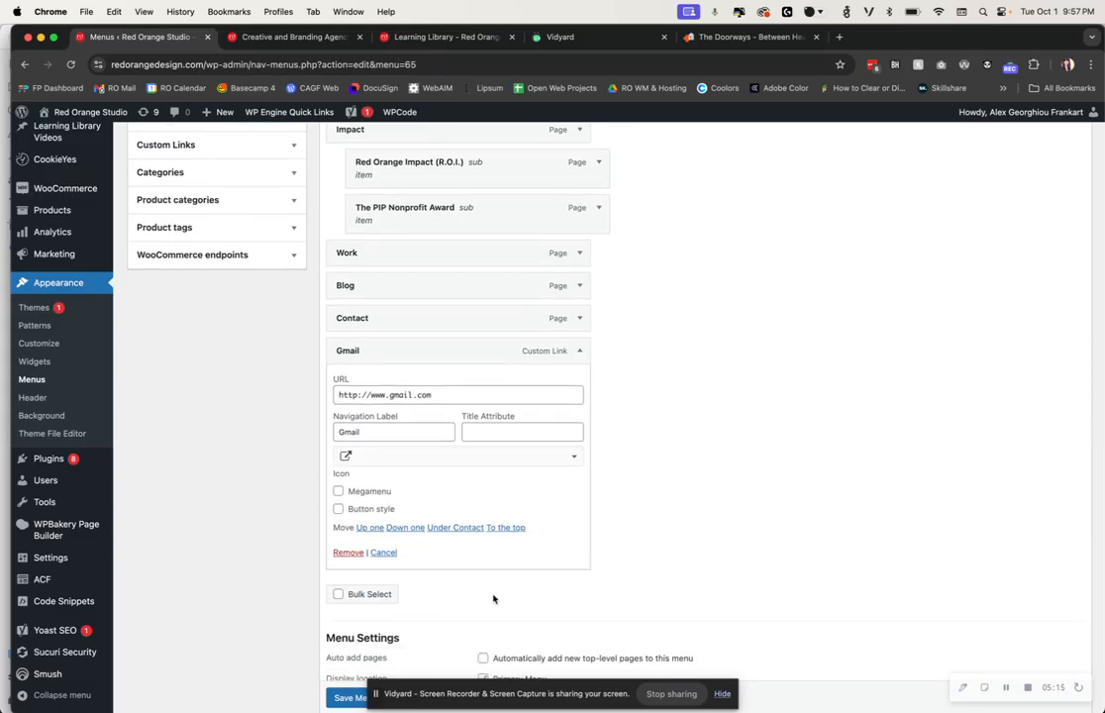
Enable Button style for the Gmail item and save Main Menu
scroll(493, 598, down, 1)
click(337, 475)
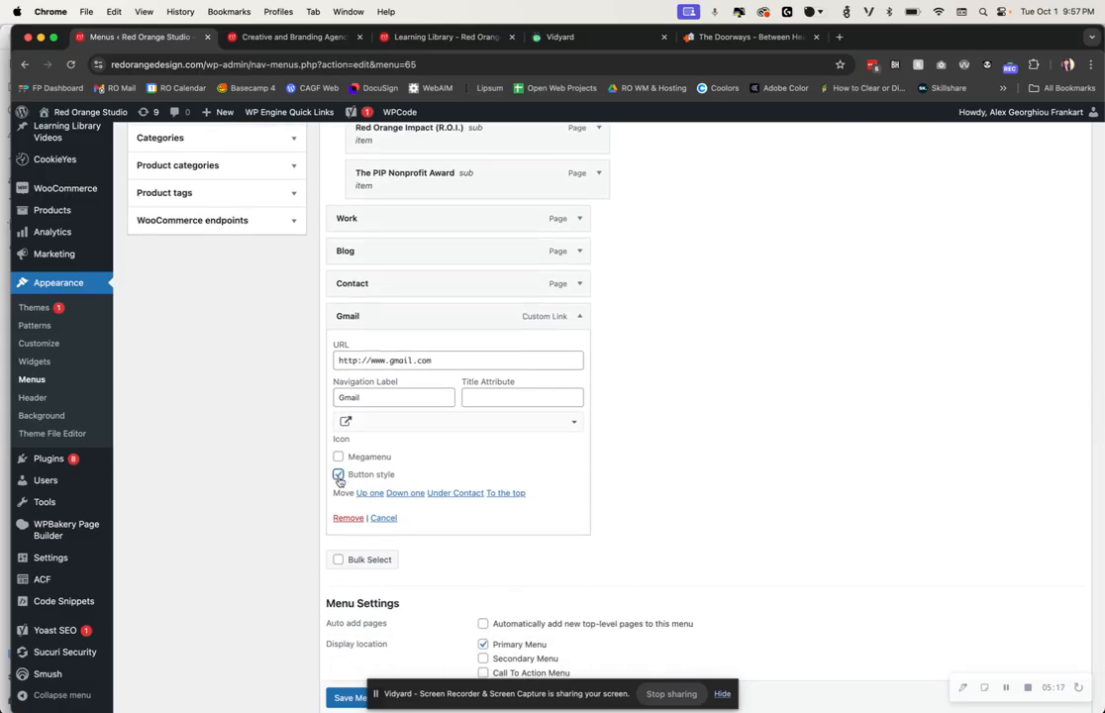
scroll(451, 493, down, 2)
click(341, 643)
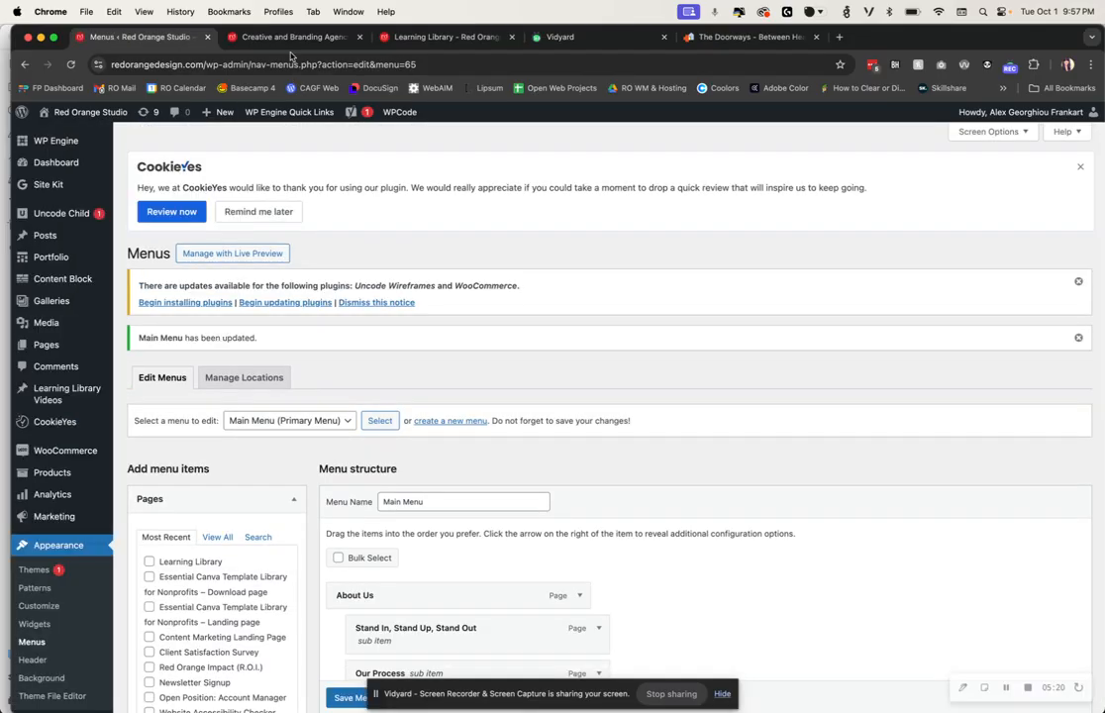
Check the Gmail item in the live Red Orange Studio homepage's navigation, and return to the menu editor
click(289, 38)
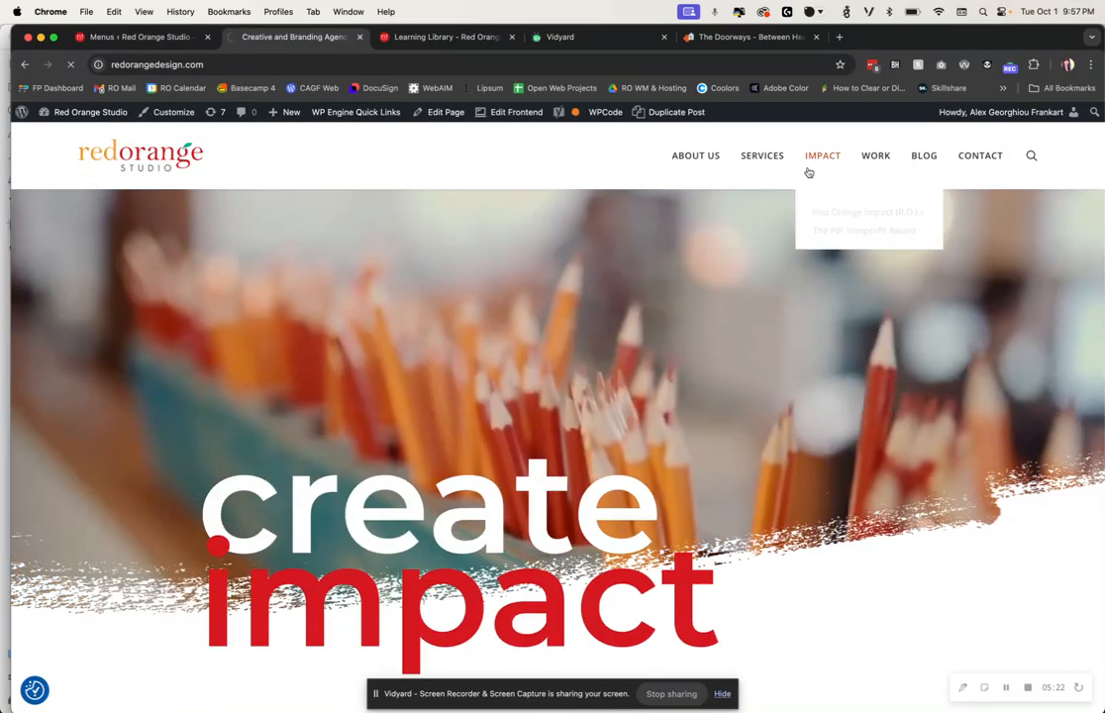
click(810, 161)
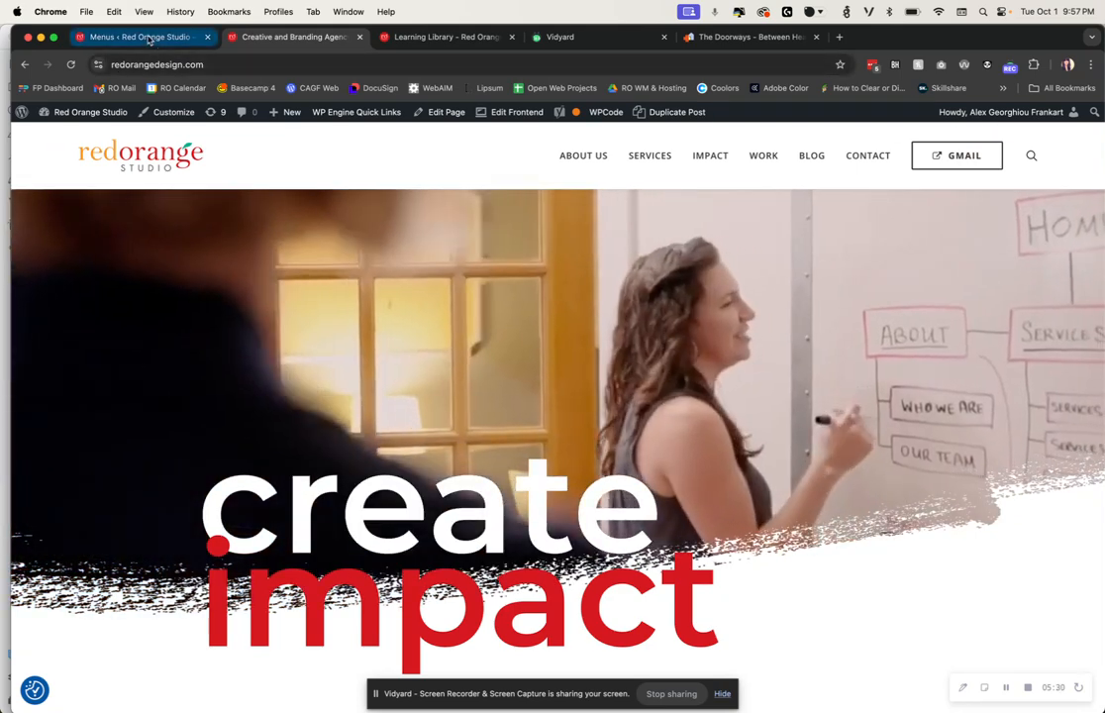
click(139, 36)
Remove the Gmail custom link from the end of Main Menu and save the menu
scroll(644, 472, down, 10)
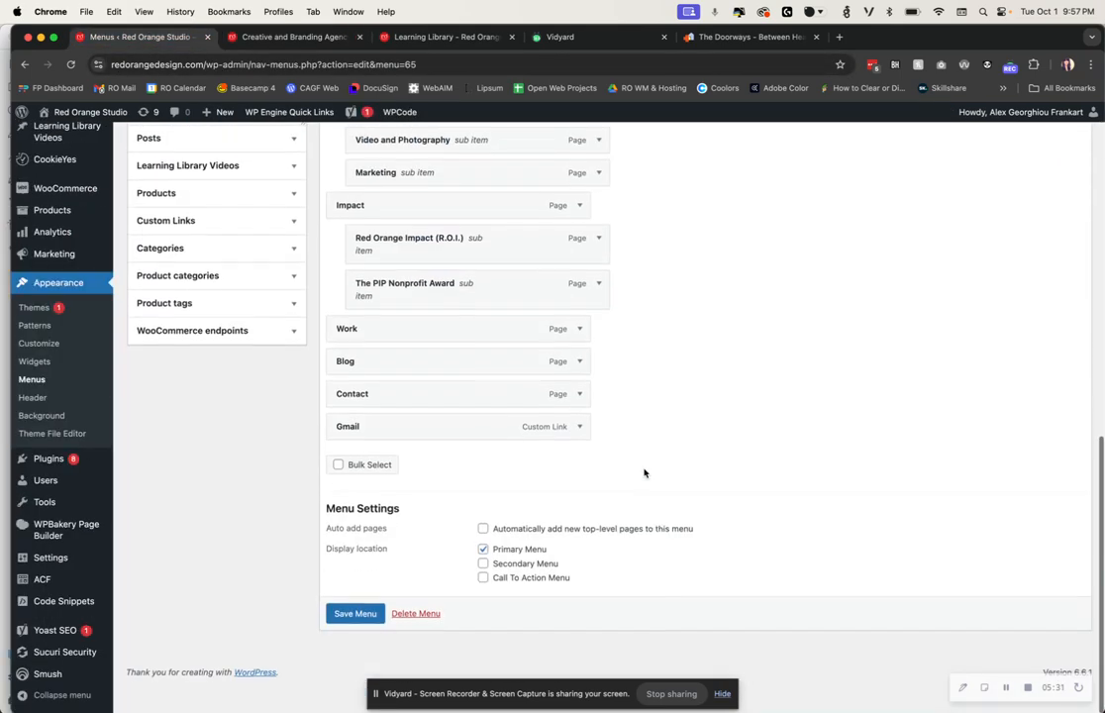
scroll(644, 473, up, 1)
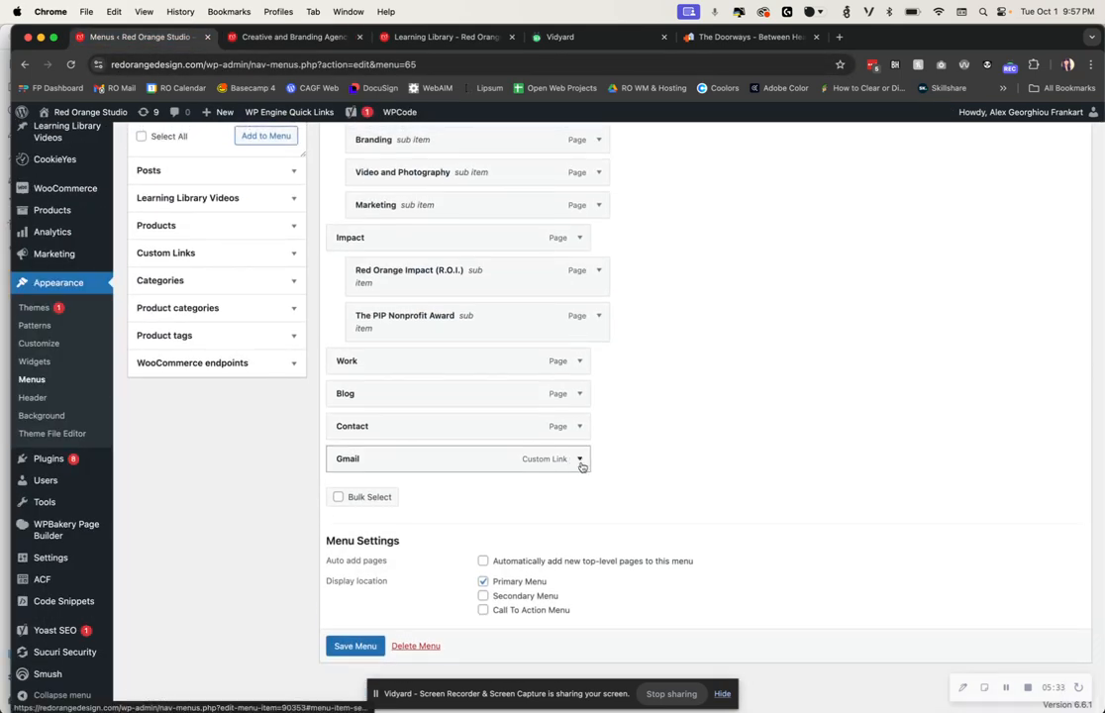
click(581, 460)
scroll(446, 535, down, 2)
click(344, 586)
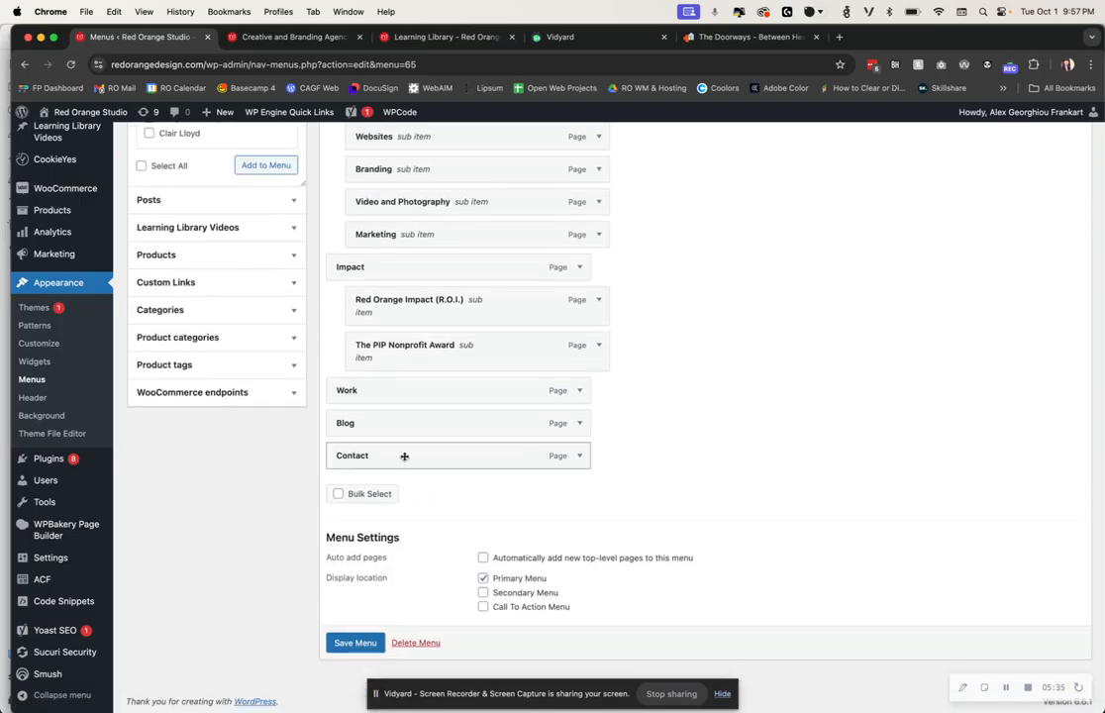
click(354, 643)
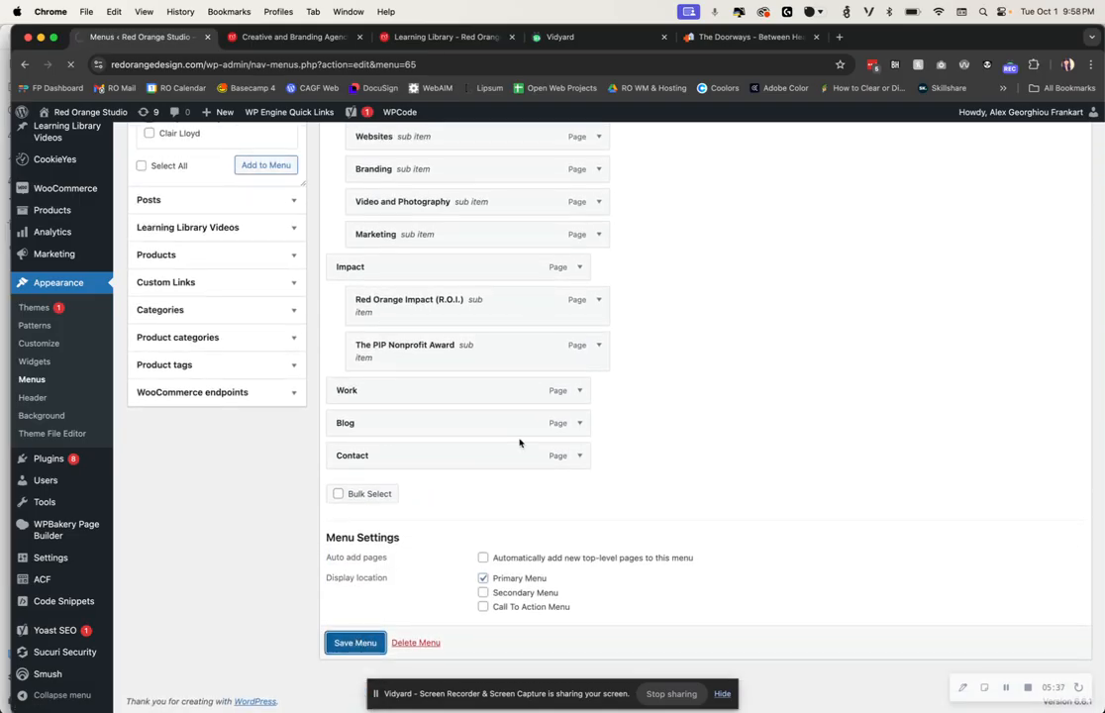